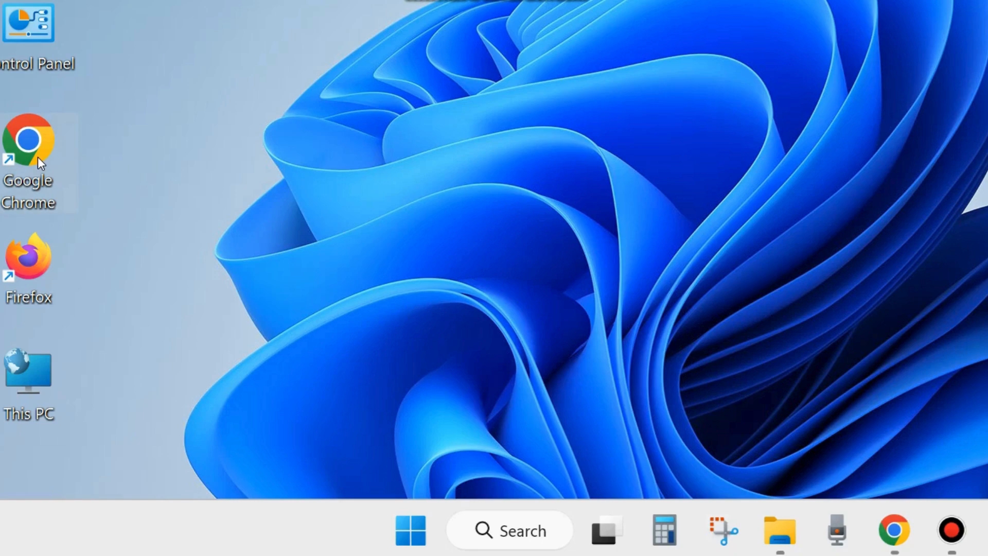
# - Launch Google Chrome from the desktop and open its Settings page
pyautogui.doubleClick(38, 157)
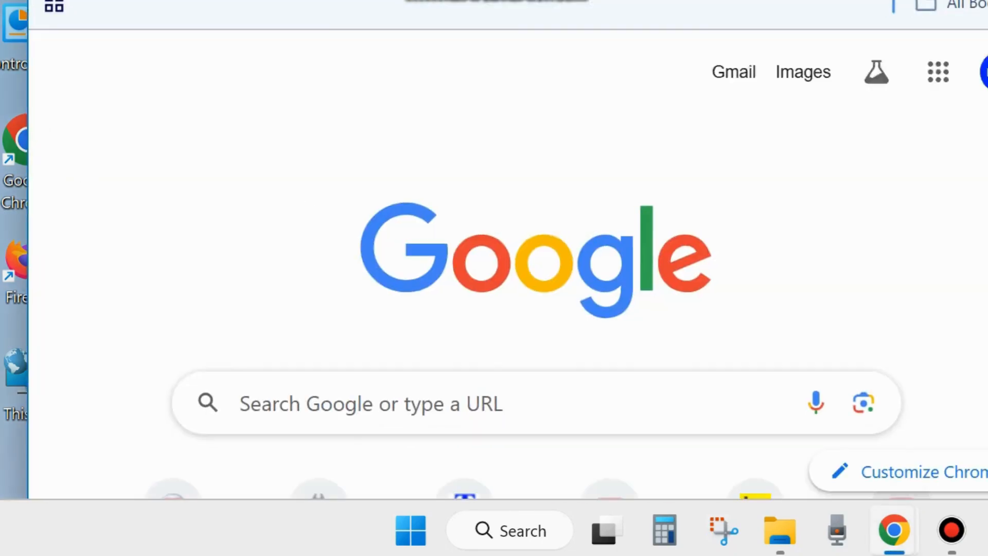
pyautogui.moveTo(641, 0); pyautogui.dragTo(563, 15)
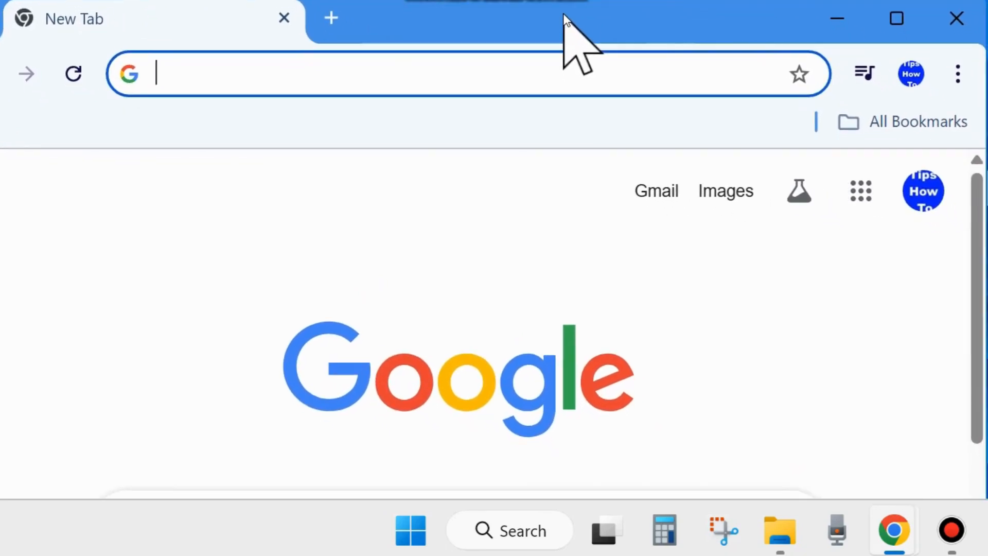
pyautogui.click(958, 75)
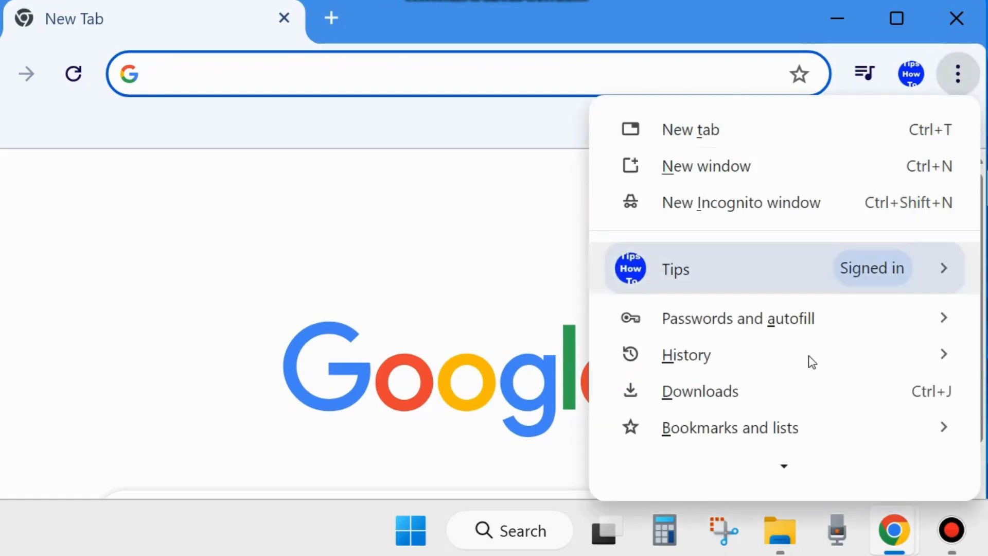
pyautogui.moveTo(791, 478)
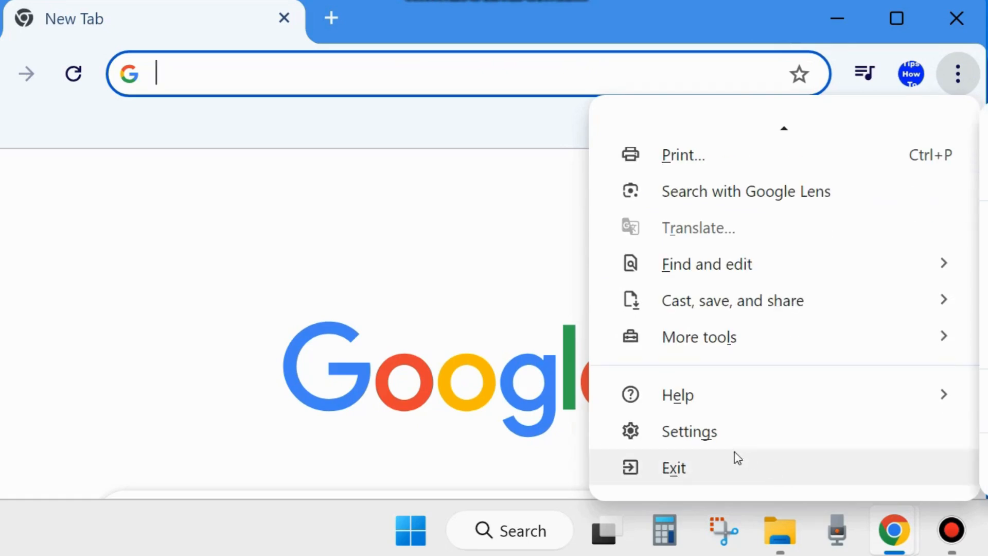
pyautogui.click(689, 434)
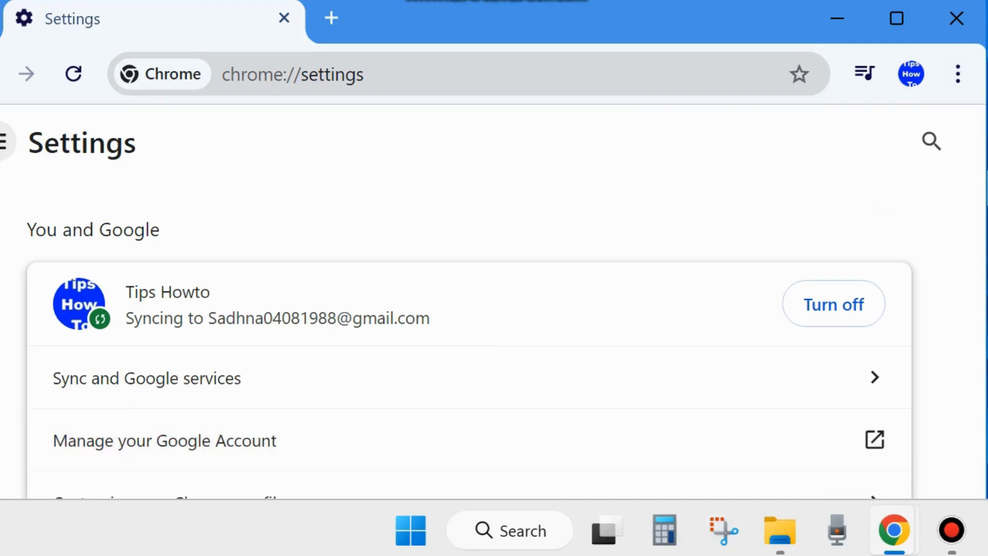
# - Go to the Privacy and security settings and open the Delete browsing data dialog
pyautogui.click(2, 142)
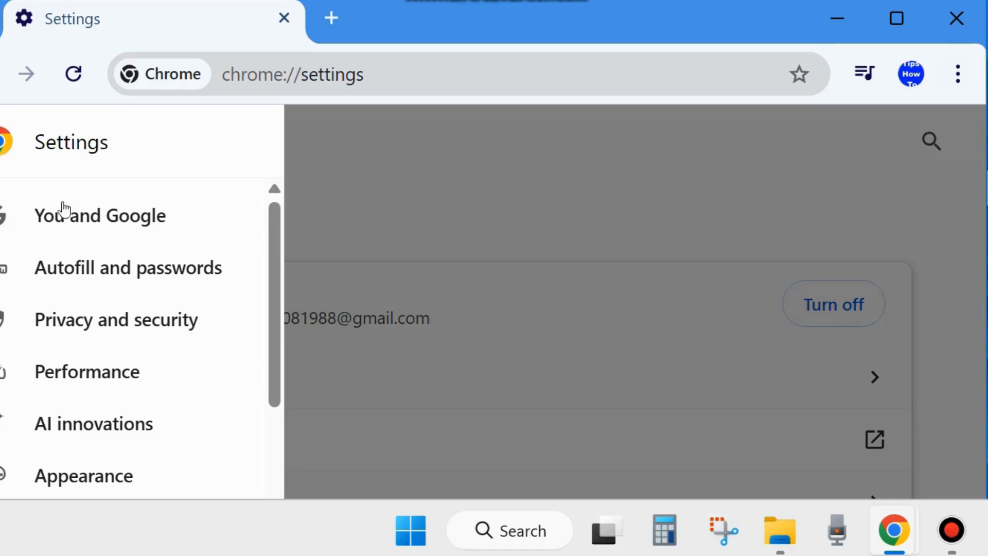
pyautogui.click(75, 324)
pyautogui.scroll(-2, 335, 358)
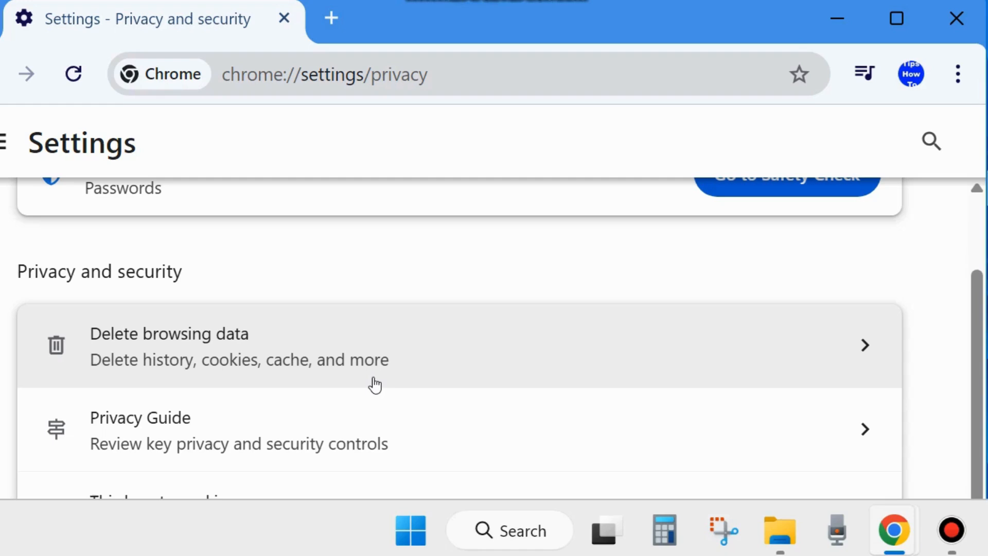
pyautogui.click(166, 357)
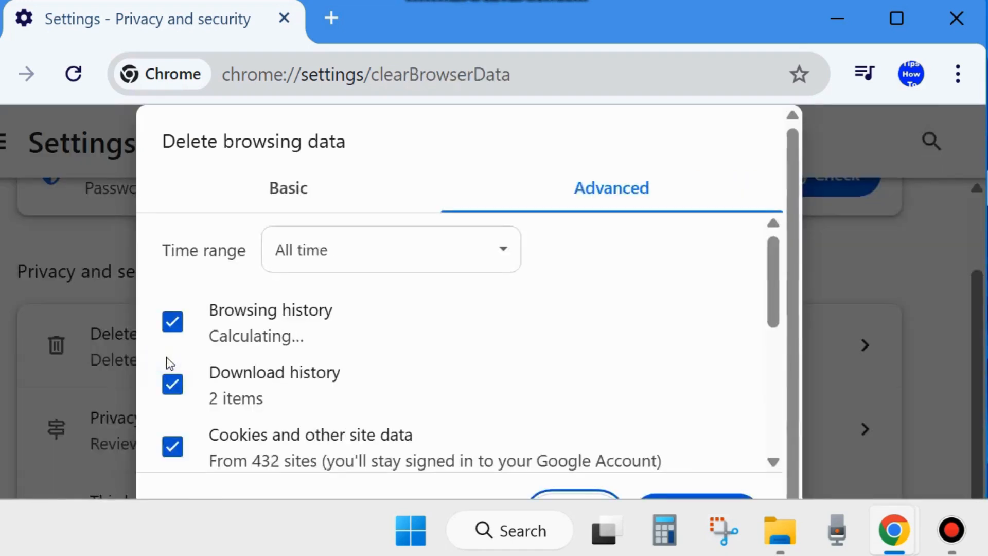
# - Delete the browsing history, cookies and other site data, and cached images and files for the All time range, using the Basic options
pyautogui.click(615, 195)
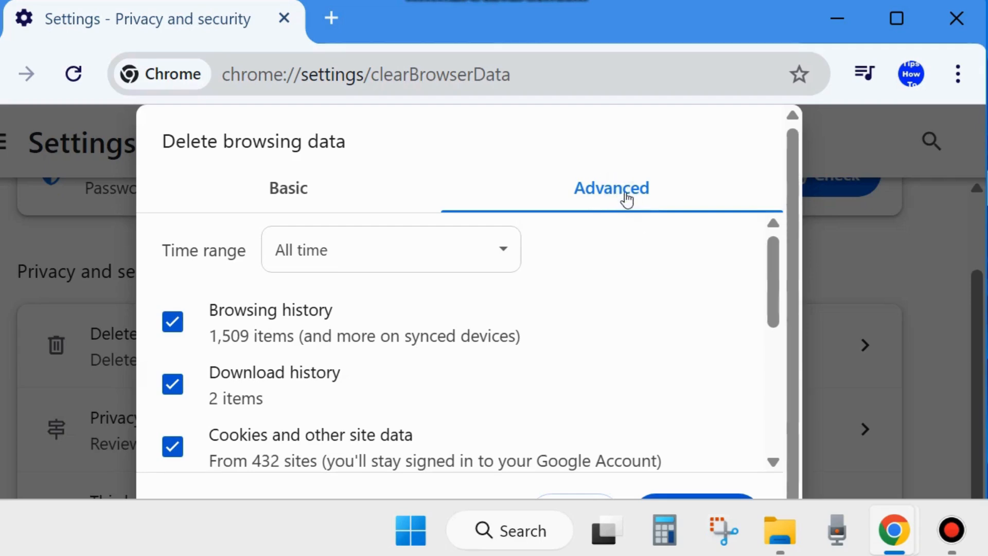
pyautogui.click(368, 257)
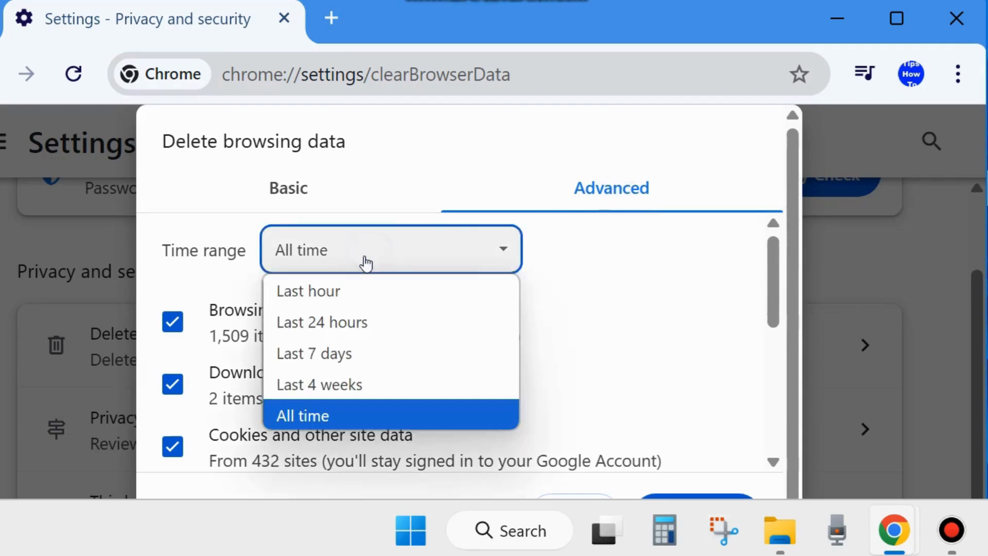
pyautogui.click(325, 414)
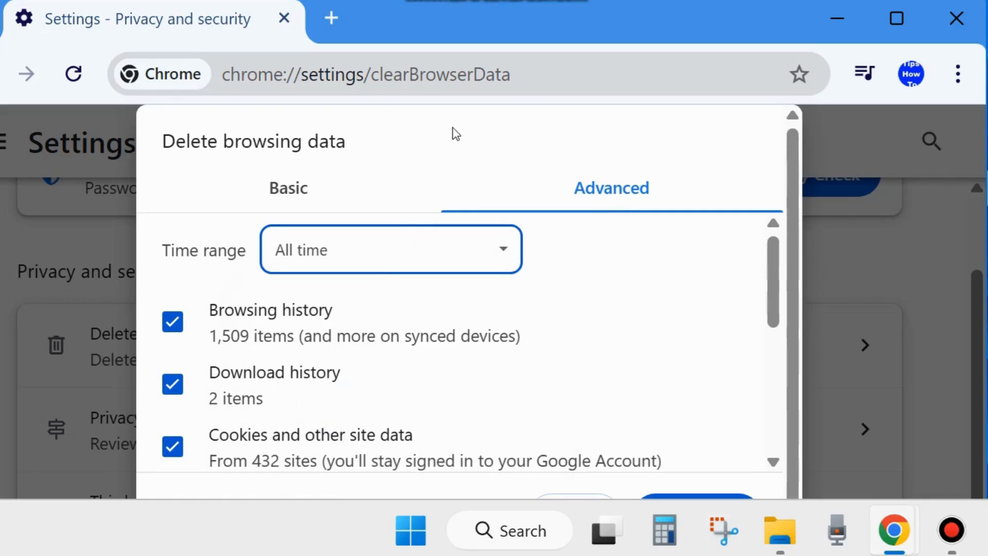
pyautogui.tripleClick(497, 128)
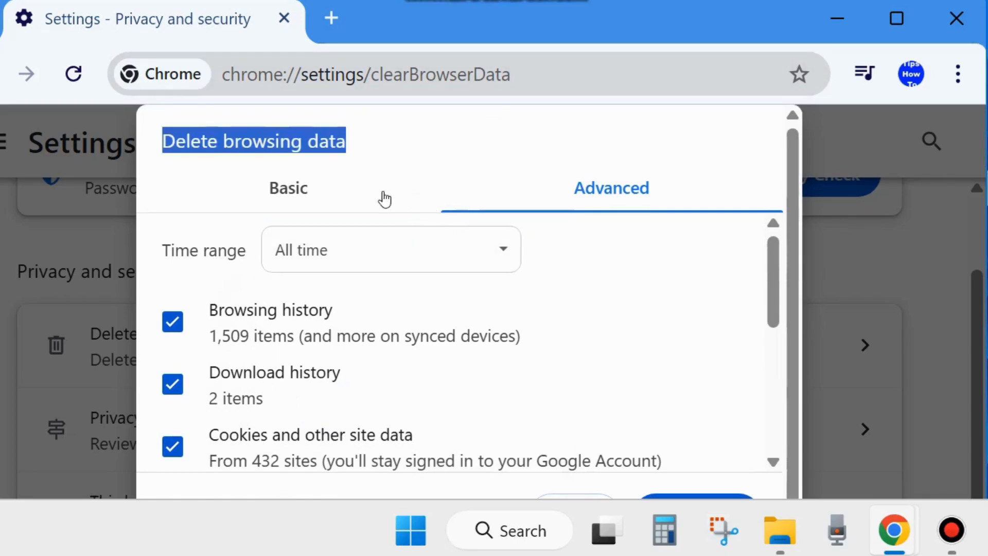
pyautogui.click(187, 183)
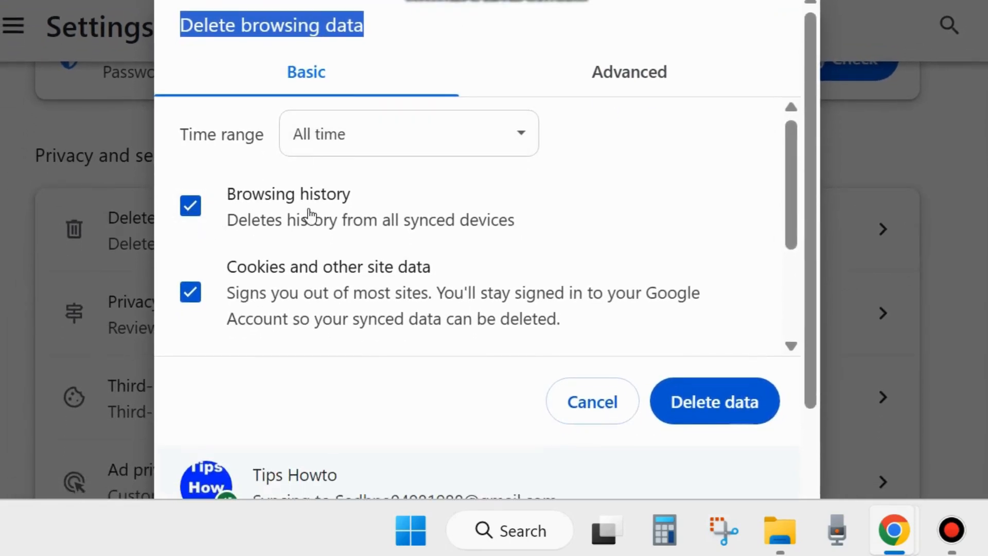
pyautogui.scroll(-3, 236, 286)
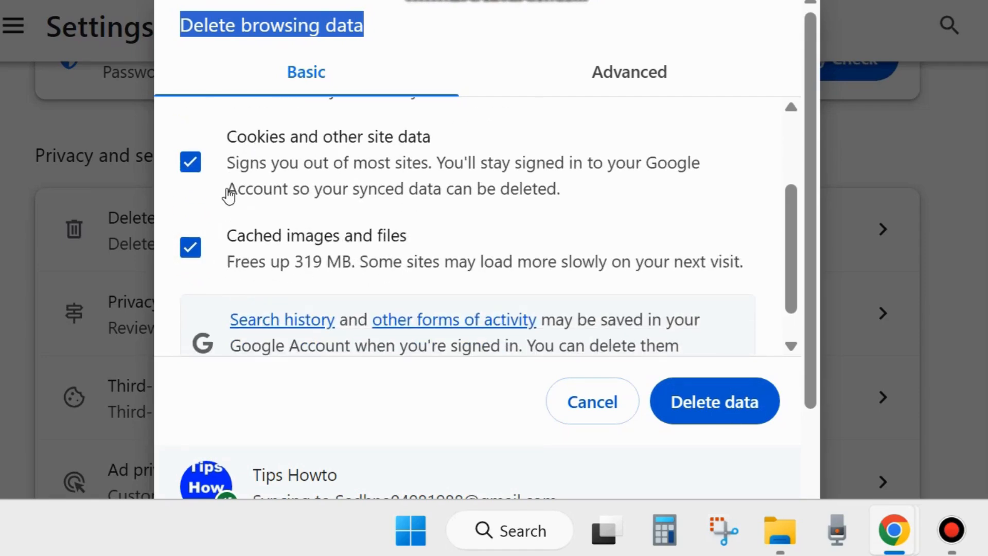
pyautogui.click(715, 406)
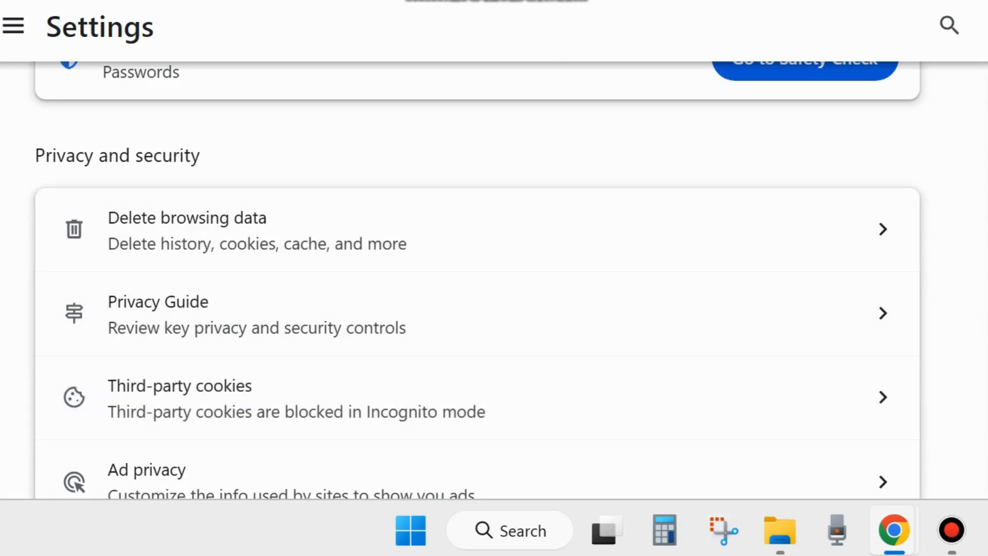
pyautogui.moveTo(555, 0); pyautogui.dragTo(560, 30)
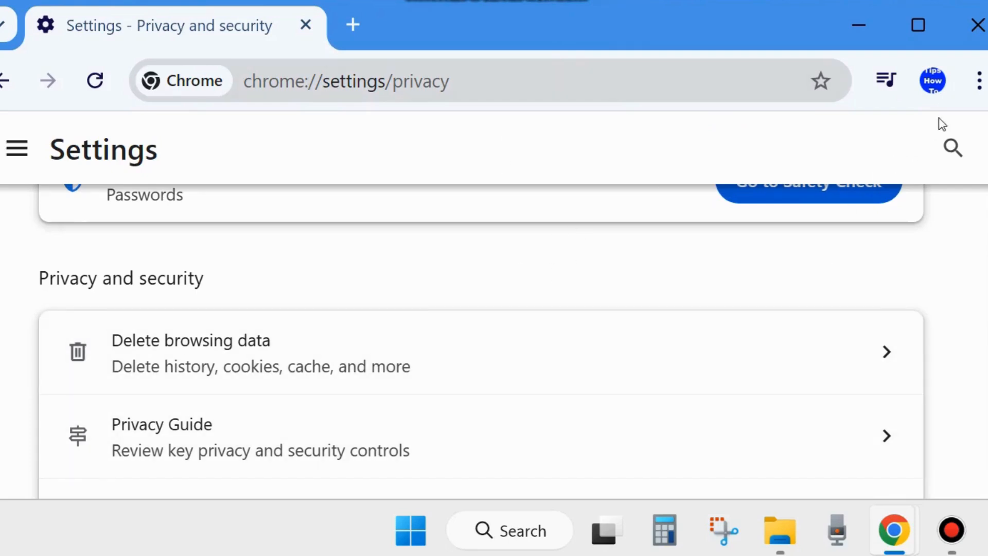
pyautogui.click(978, 80)
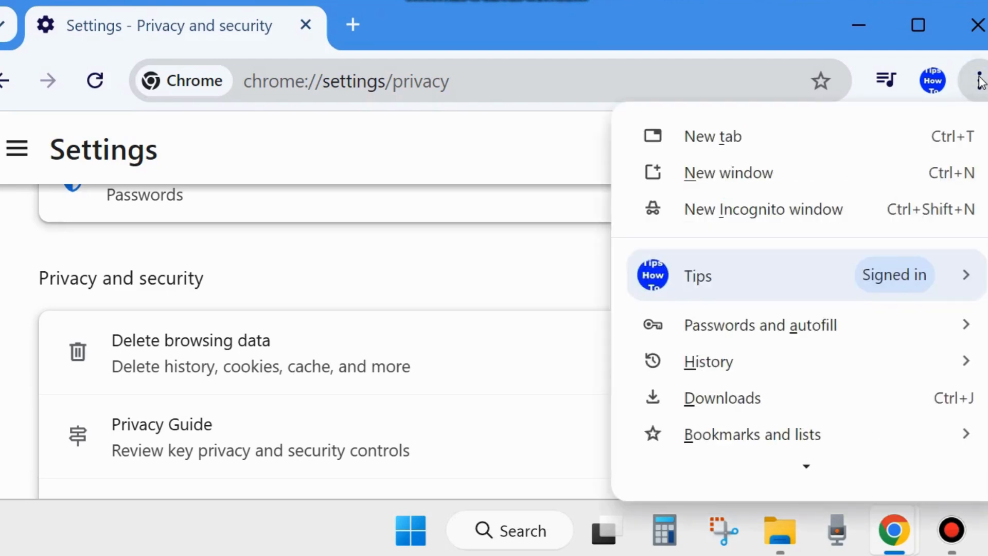
pyautogui.moveTo(804, 458)
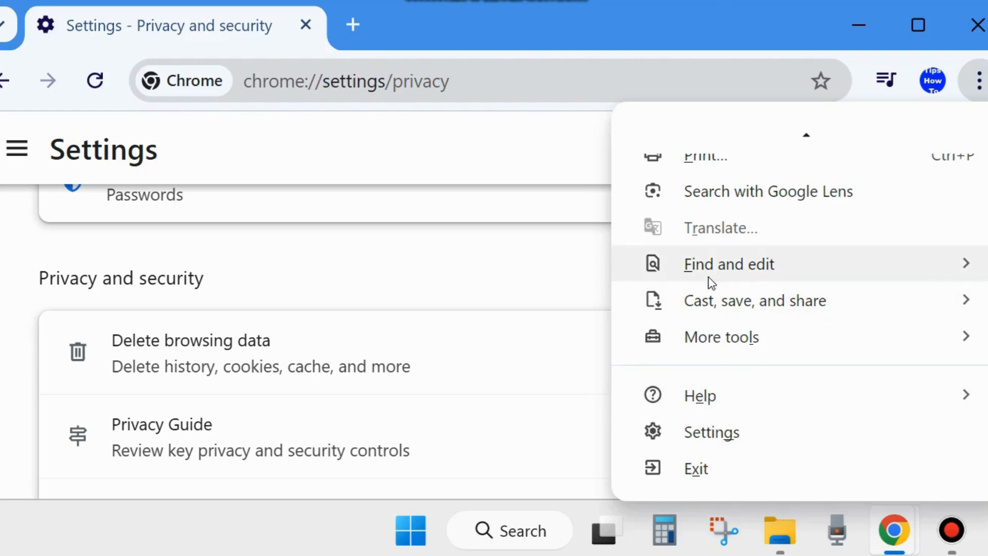
pyautogui.scroll(1, 709, 279)
pyautogui.scroll(4, 709, 281)
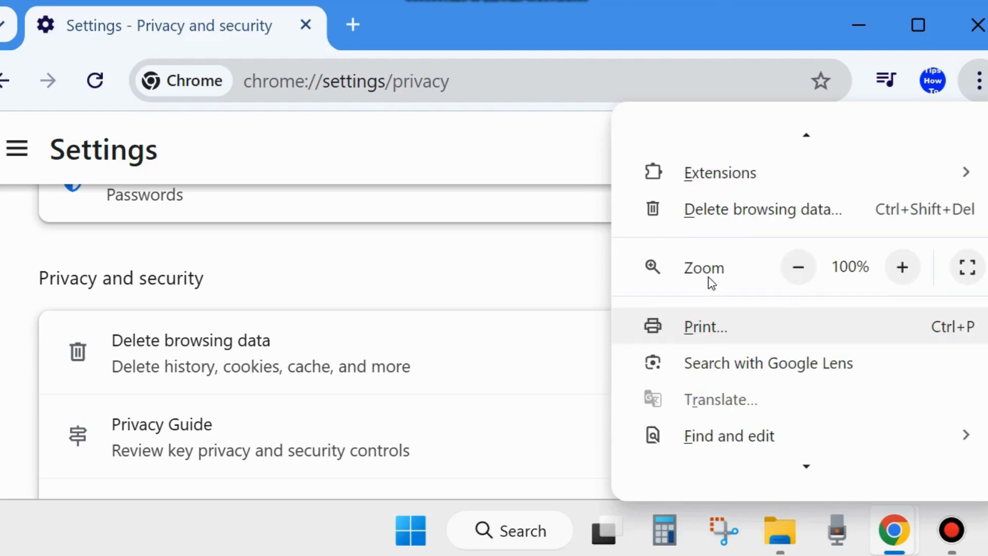
pyautogui.scroll(2, 709, 282)
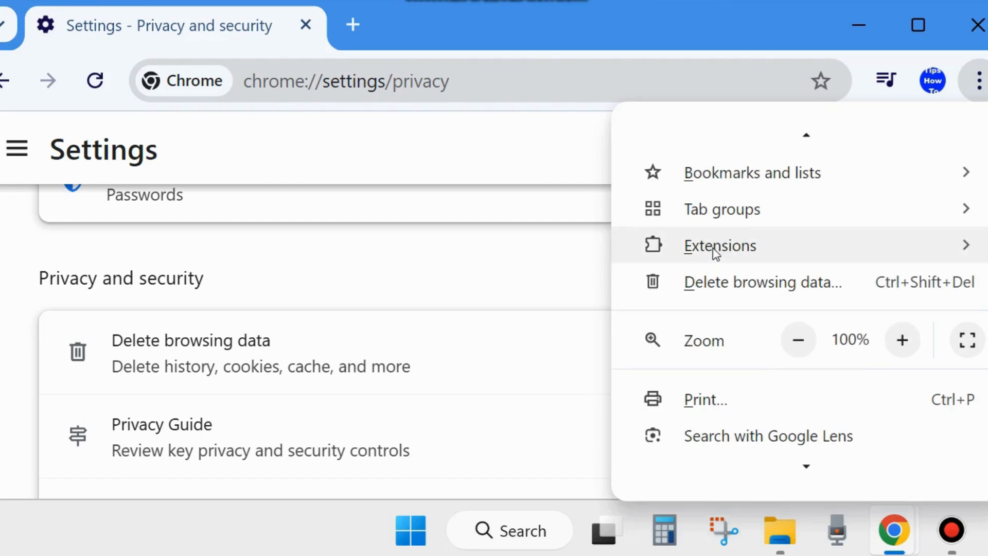
pyautogui.moveTo(738, 17); pyautogui.dragTo(618, 26)
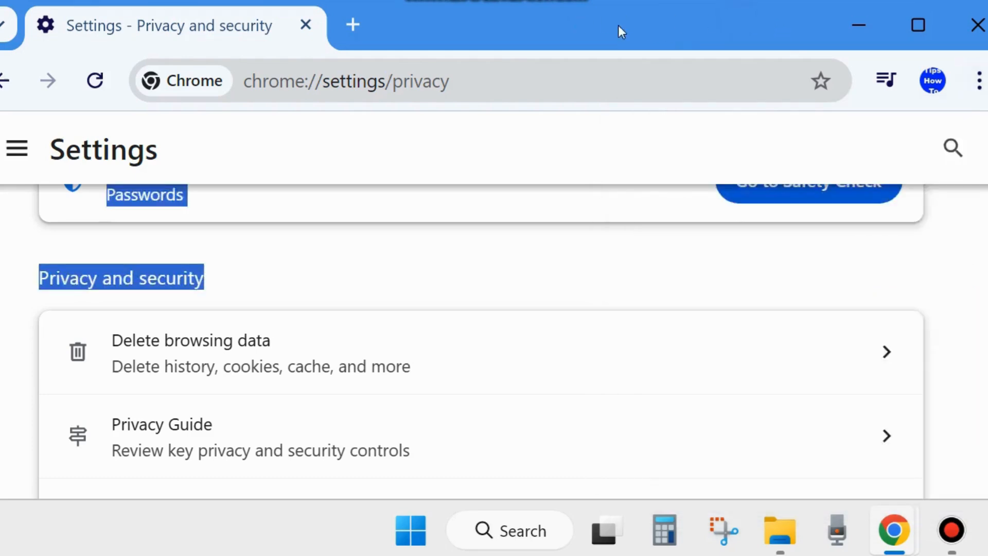
# - Open Chrome's Manage Extensions page and check whether each installed extension is switched on or off
pyautogui.moveTo(685, 15); pyautogui.dragTo(384, 9)
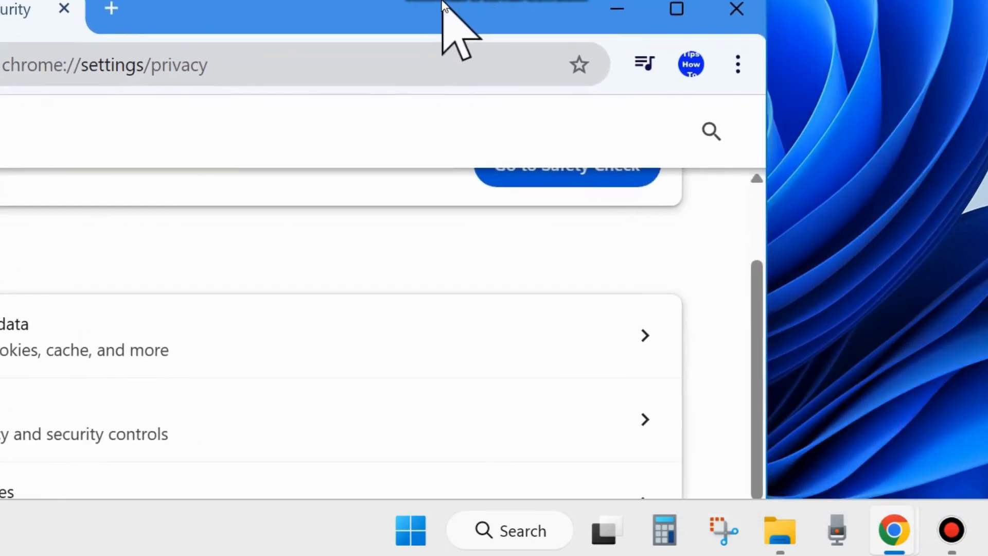
pyautogui.click(736, 65)
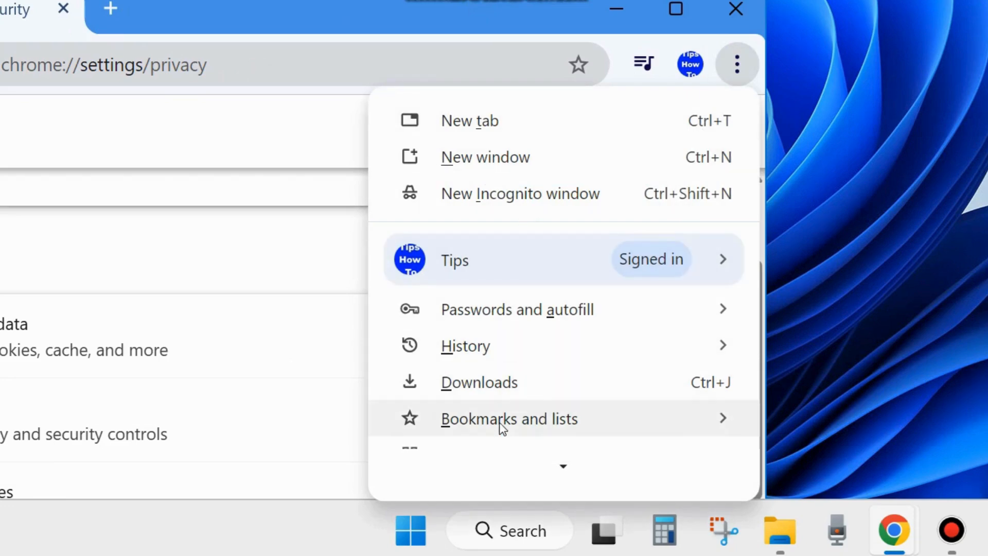
pyautogui.scroll(-3, 489, 387)
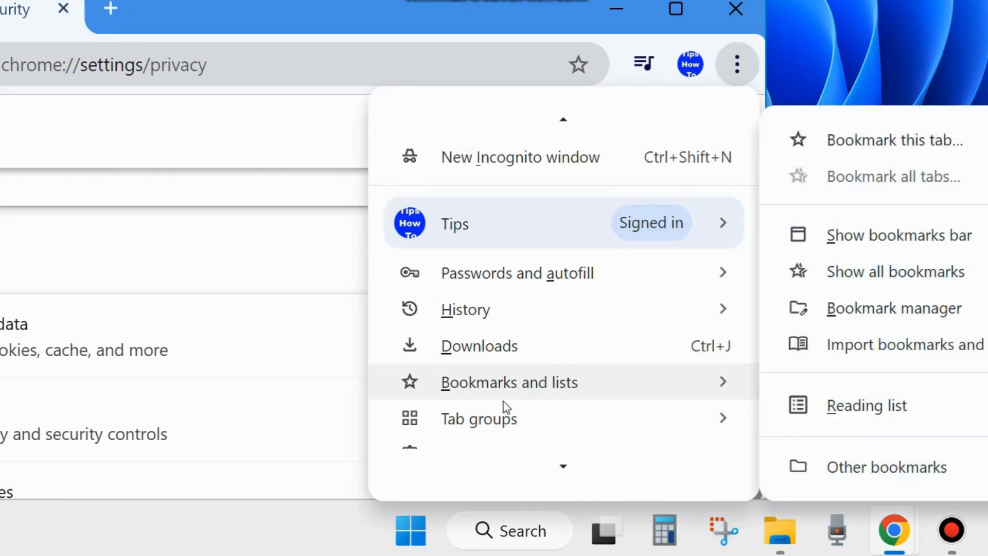
pyautogui.moveTo(462, 406)
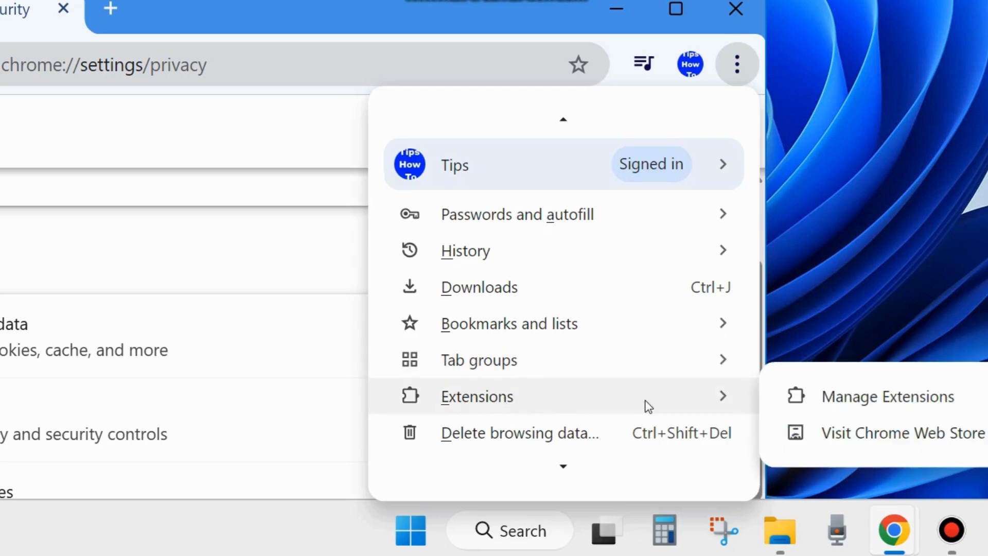
pyautogui.click(883, 405)
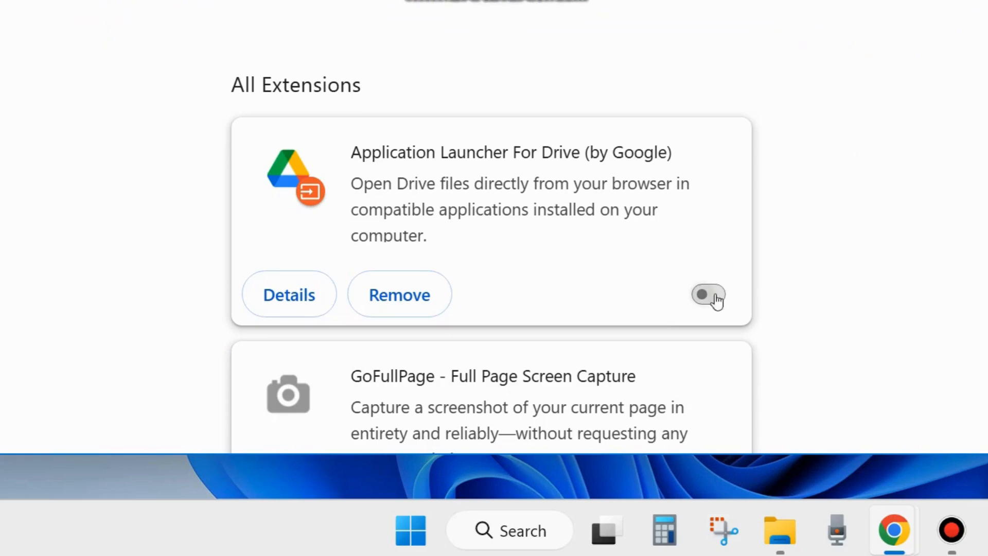
pyautogui.scroll(-2, 679, 310)
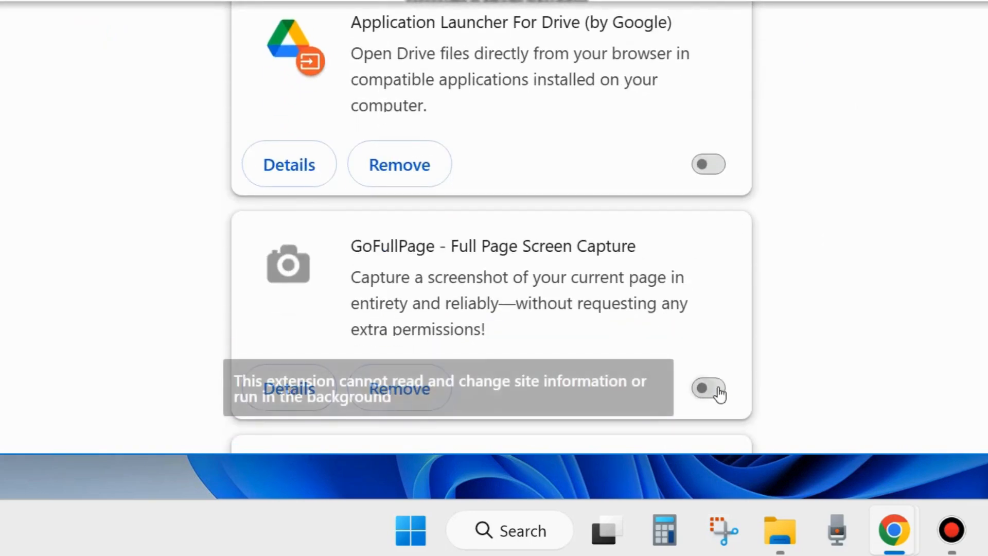
pyautogui.scroll(-4, 677, 353)
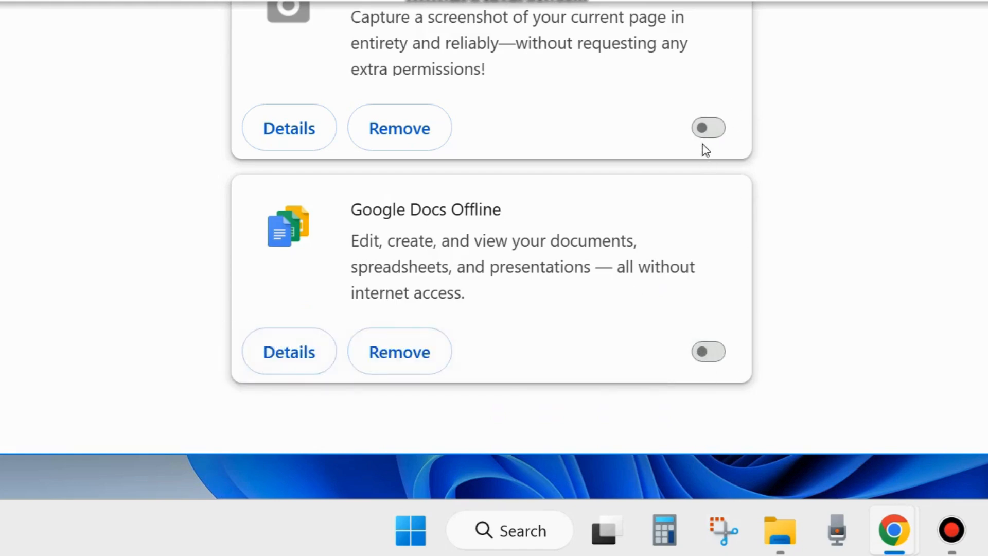
pyautogui.scroll(6, 697, 150)
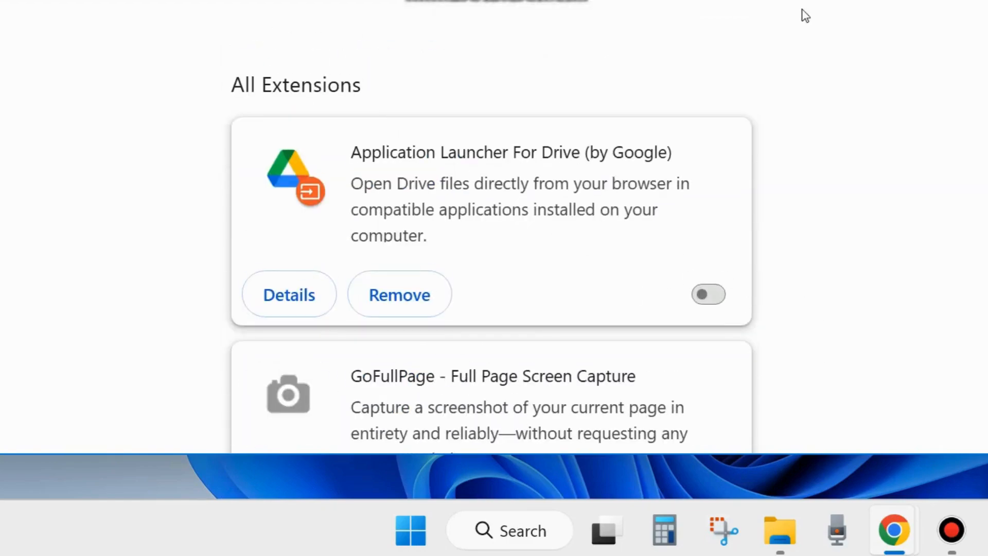
# - Return to the desktop, search Windows for "view ad" and open the Advanced page of the system settings
pyautogui.press('super+d')
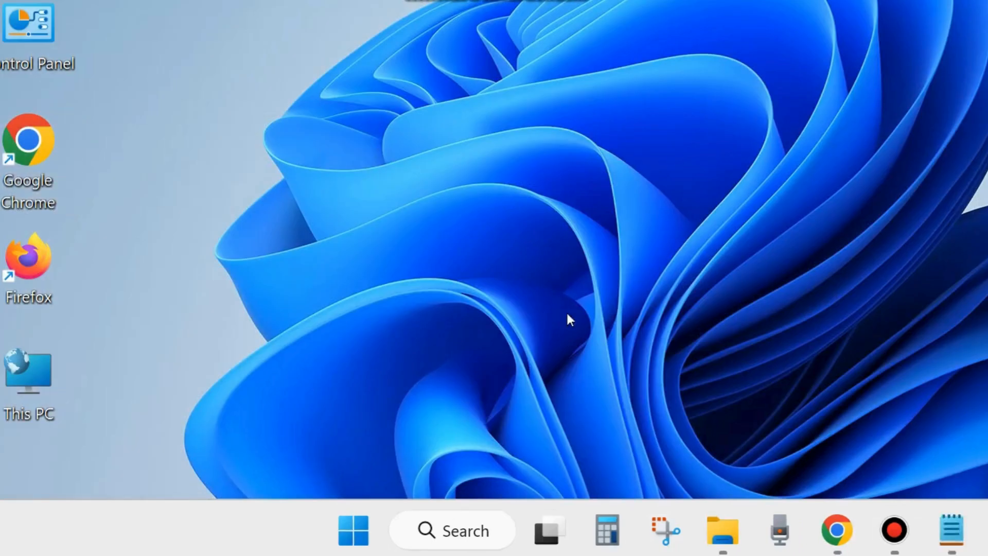
pyautogui.click(457, 533)
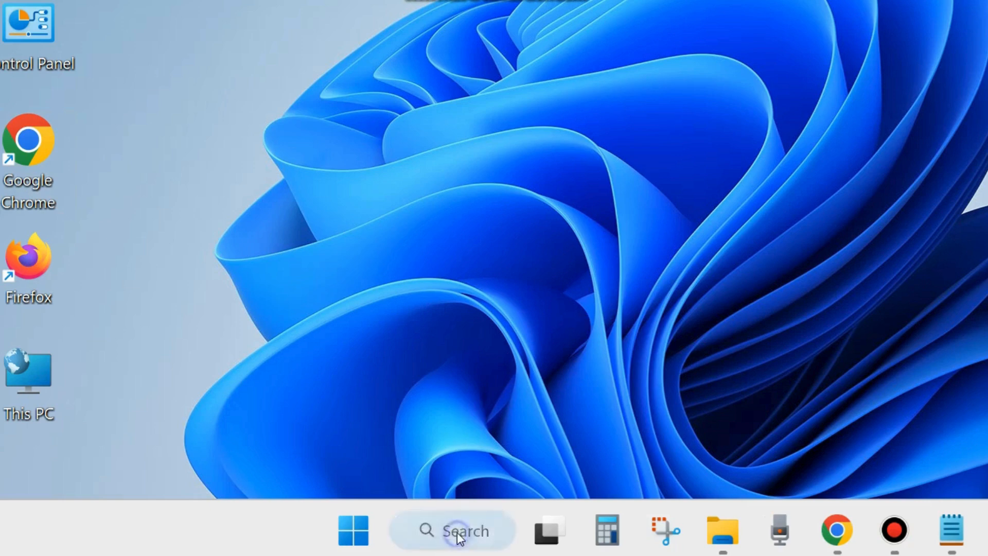
pyautogui.write('view ad')
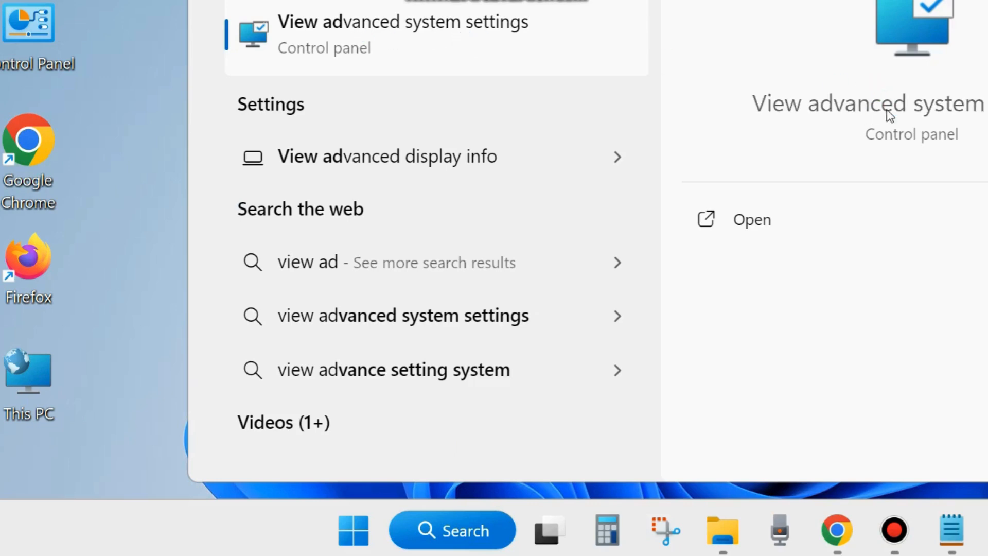
pyautogui.click(746, 221)
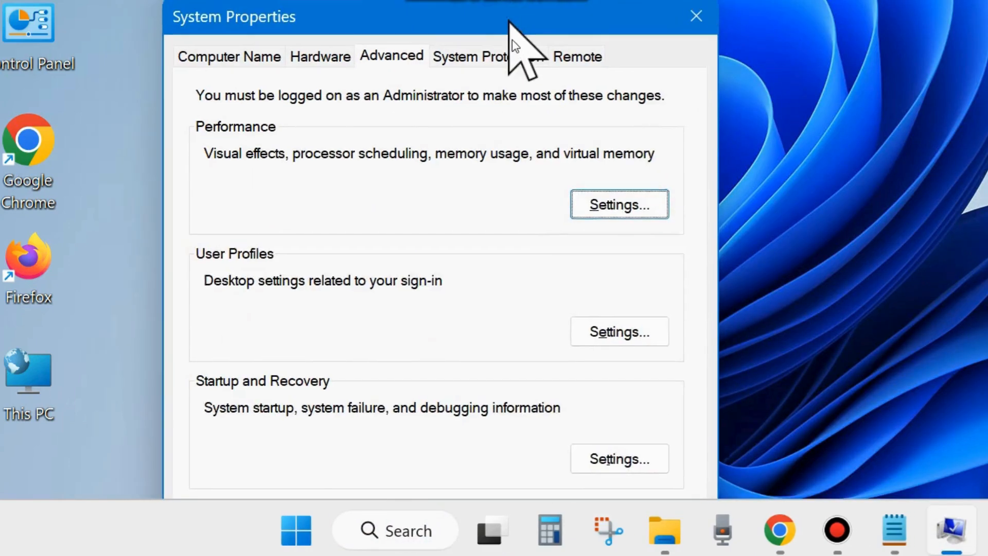
pyautogui.moveTo(508, 21); pyautogui.dragTo(545, 32)
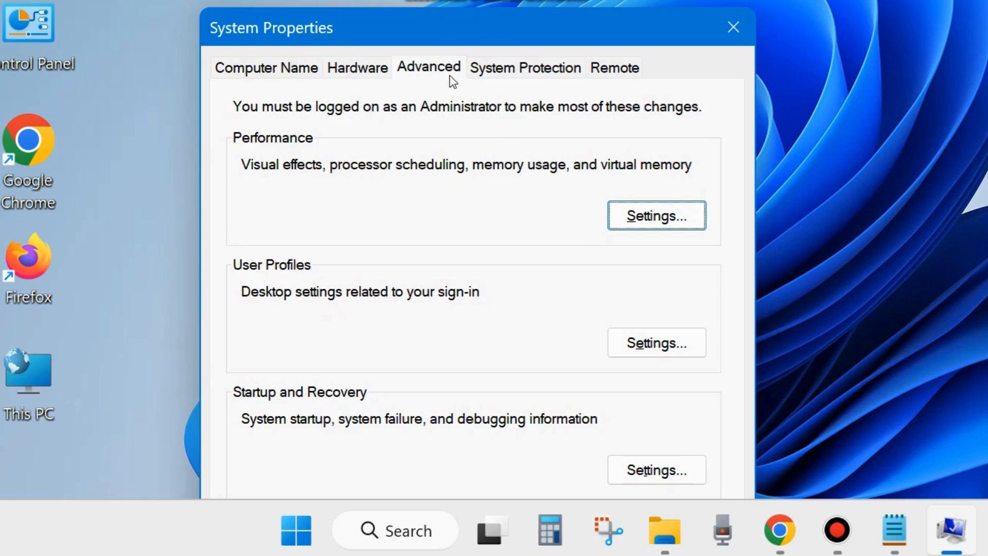
pyautogui.click(433, 72)
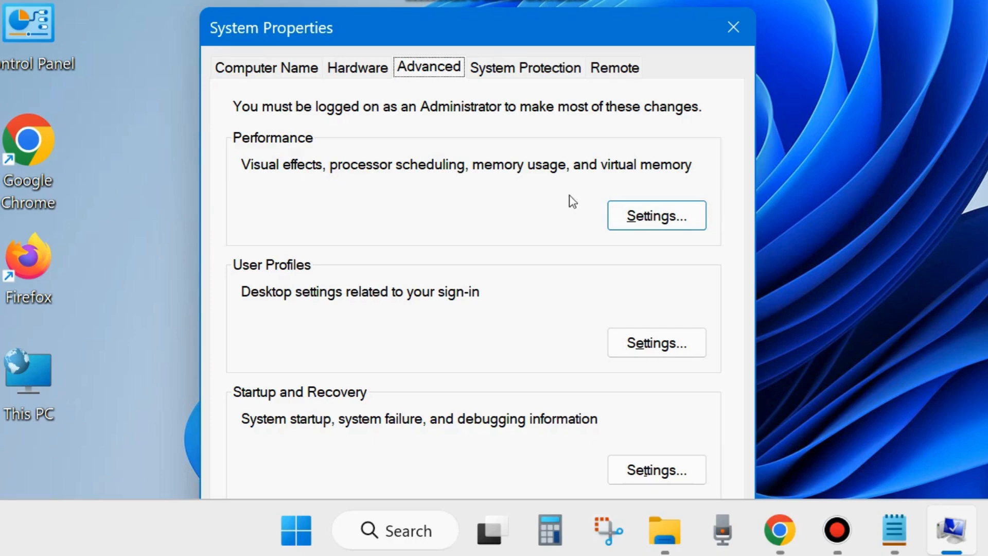
# - Open the Performance settings and bring up the Virtual Memory dialog from the advanced performance options
pyautogui.click(654, 216)
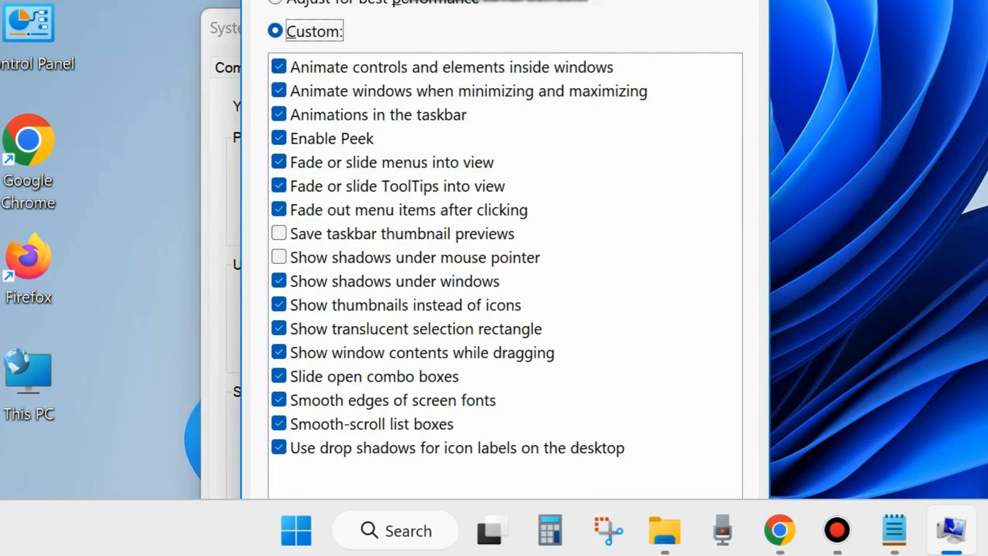
pyautogui.moveTo(559, 0); pyautogui.dragTo(562, 33)
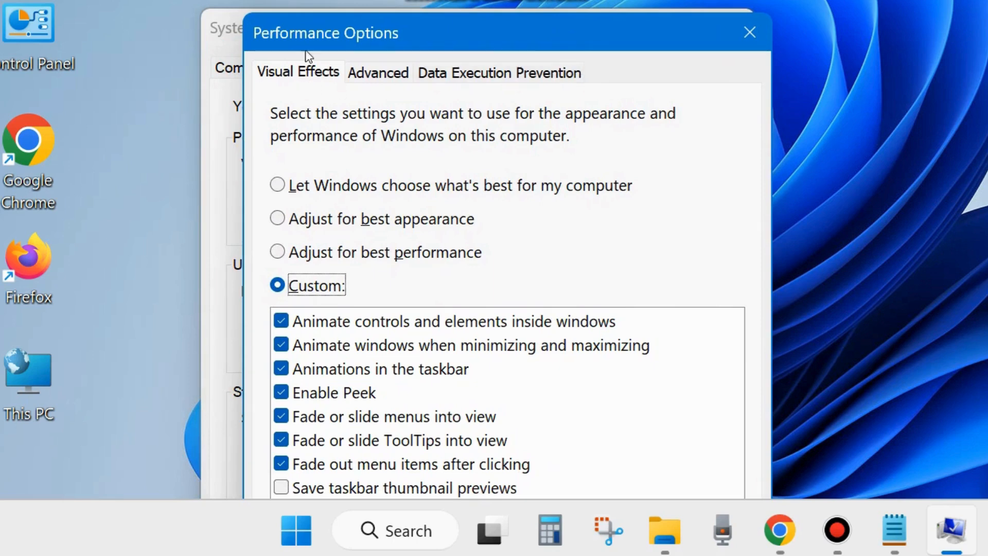
pyautogui.click(384, 80)
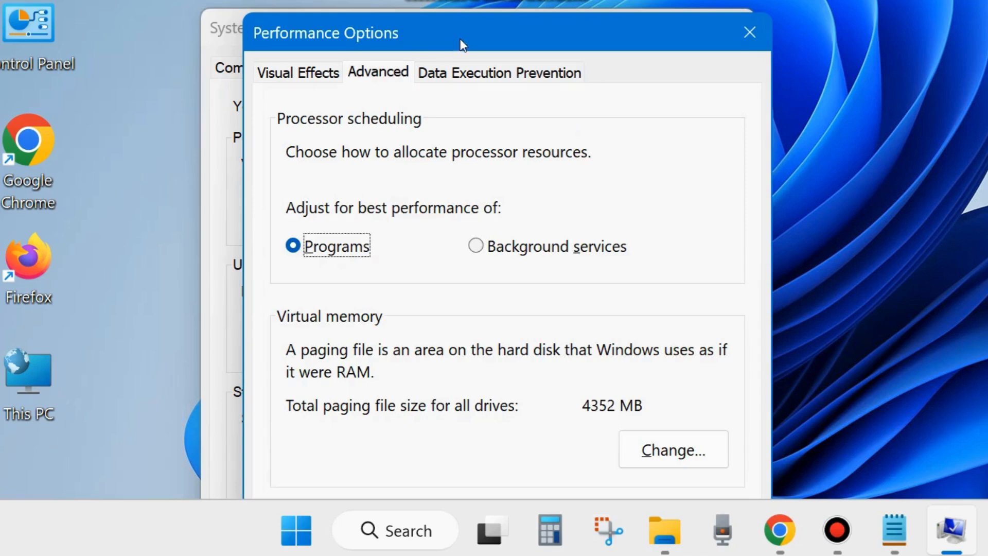
pyautogui.moveTo(460, 39); pyautogui.dragTo(440, 0)
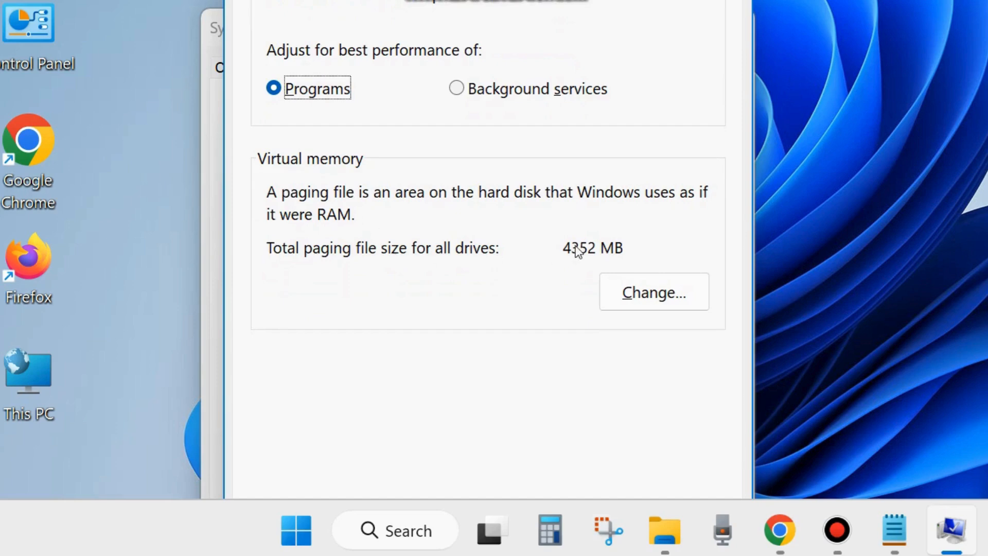
pyautogui.click(643, 292)
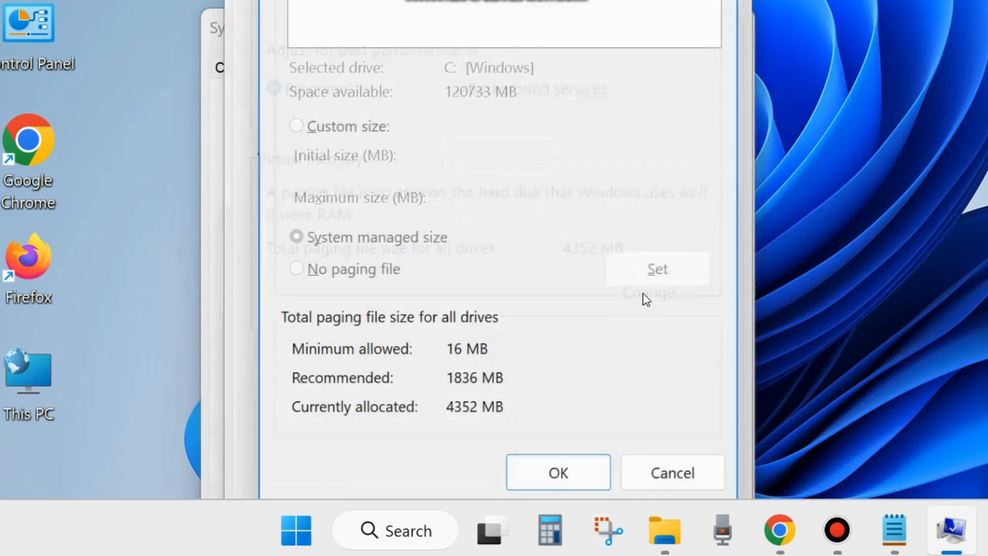
pyautogui.moveTo(537, 0); pyautogui.dragTo(558, 44)
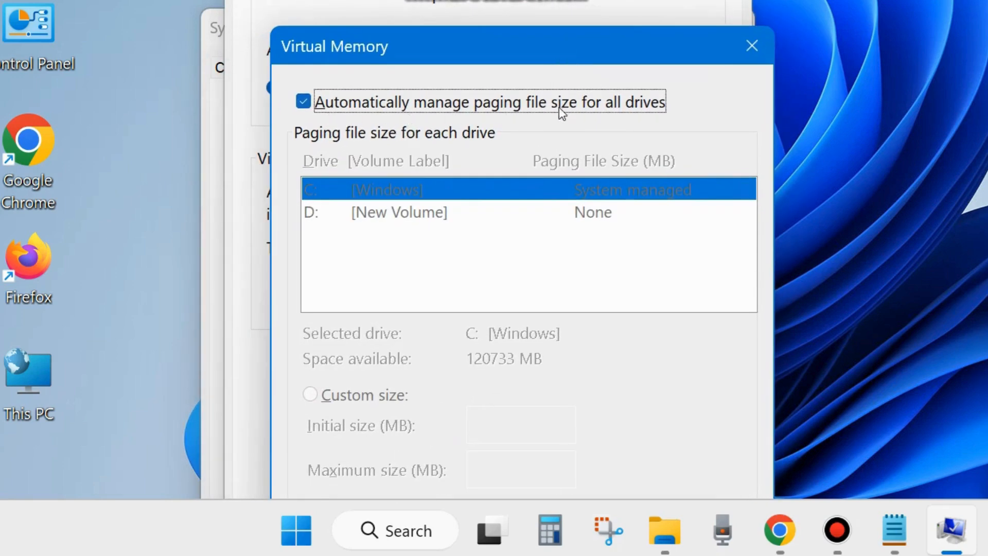
# - Turn off automatic paging file management for all drives and choose Custom size for drive C:
pyautogui.click(303, 102)
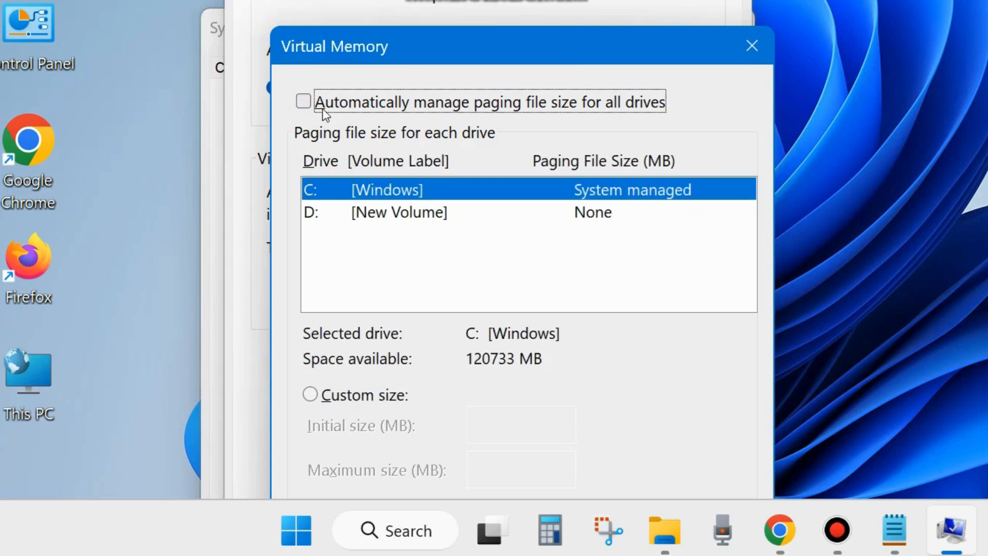
pyautogui.moveTo(471, 57); pyautogui.dragTo(500, 0)
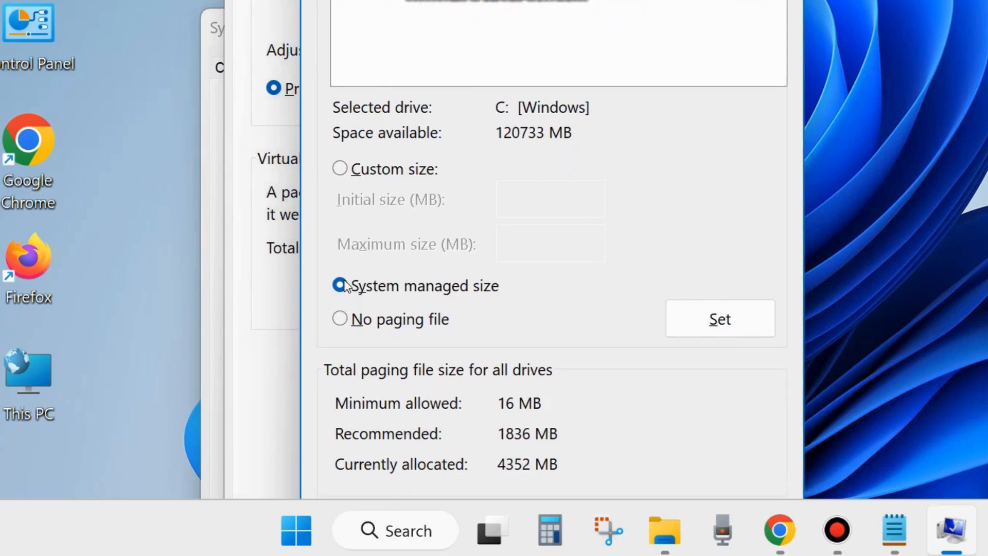
pyautogui.click(339, 169)
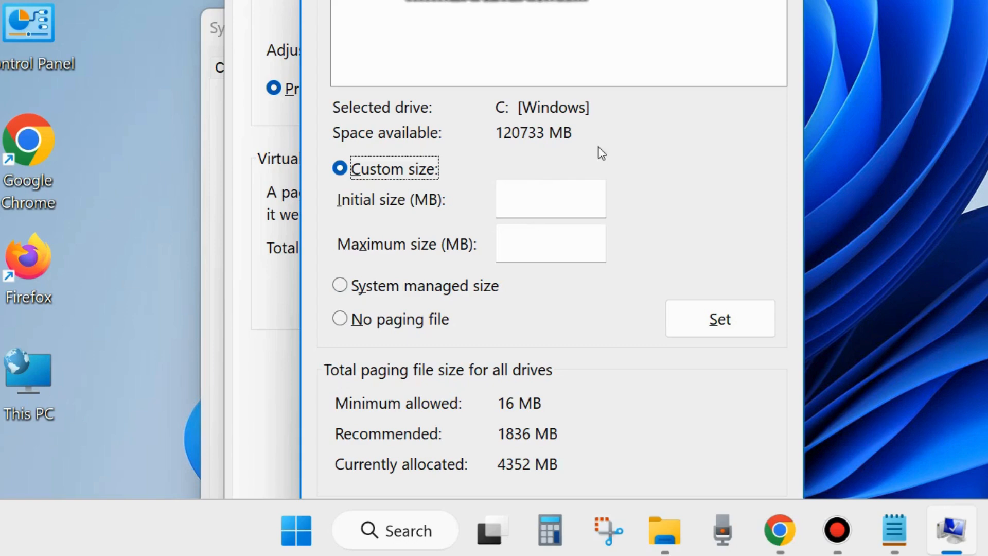
# - Switch to the Notepad note on increasing virtual memory and examine how the initial size is calculated from physical RAM
pyautogui.click(894, 530)
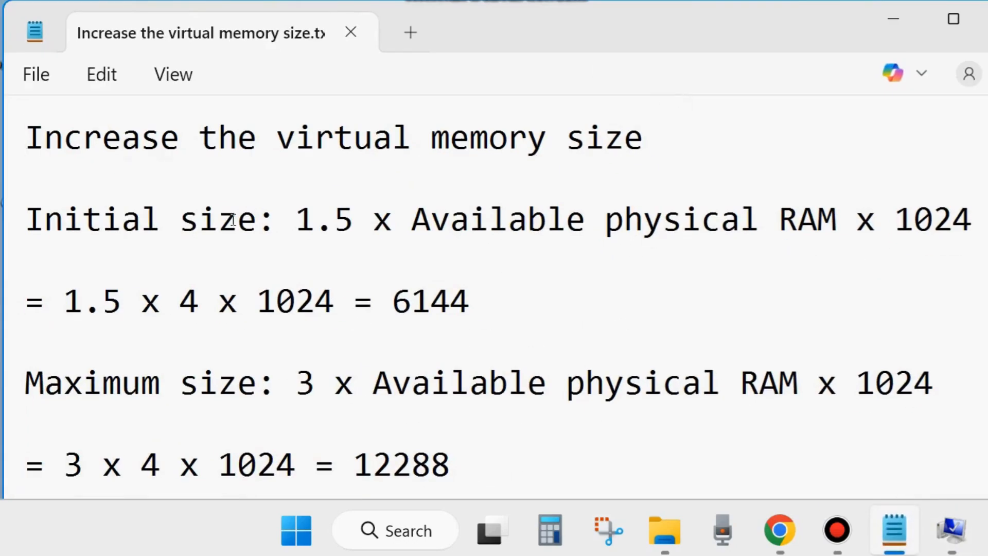
pyautogui.moveTo(29, 215); pyautogui.dragTo(350, 227)
pyautogui.moveTo(413, 221); pyautogui.dragTo(830, 222)
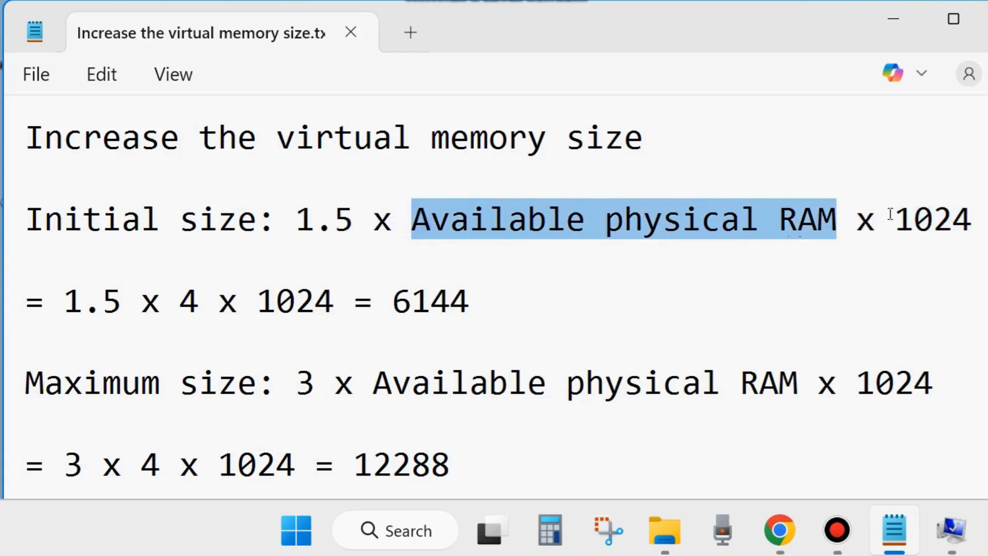
pyautogui.moveTo(890, 214); pyautogui.dragTo(976, 211)
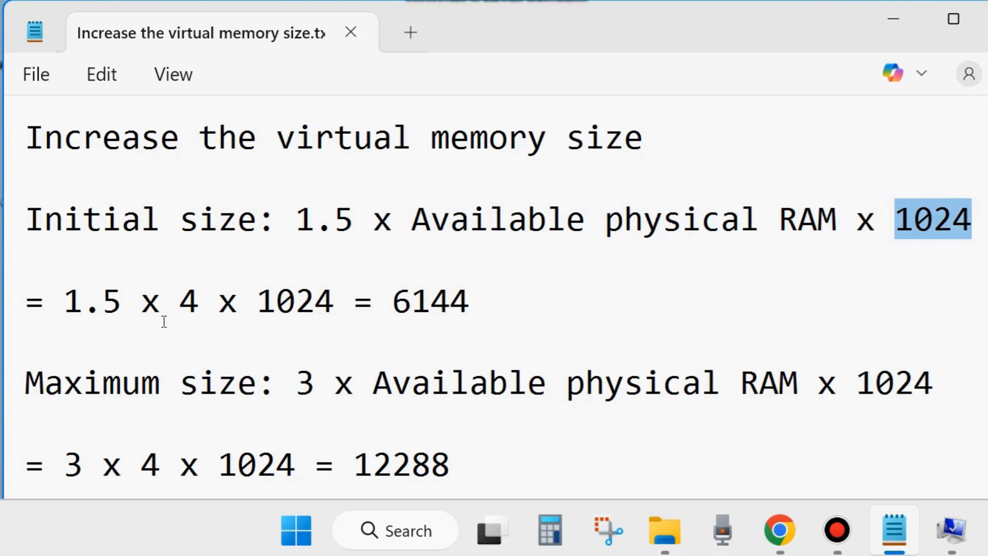
pyautogui.moveTo(175, 304); pyautogui.dragTo(200, 305)
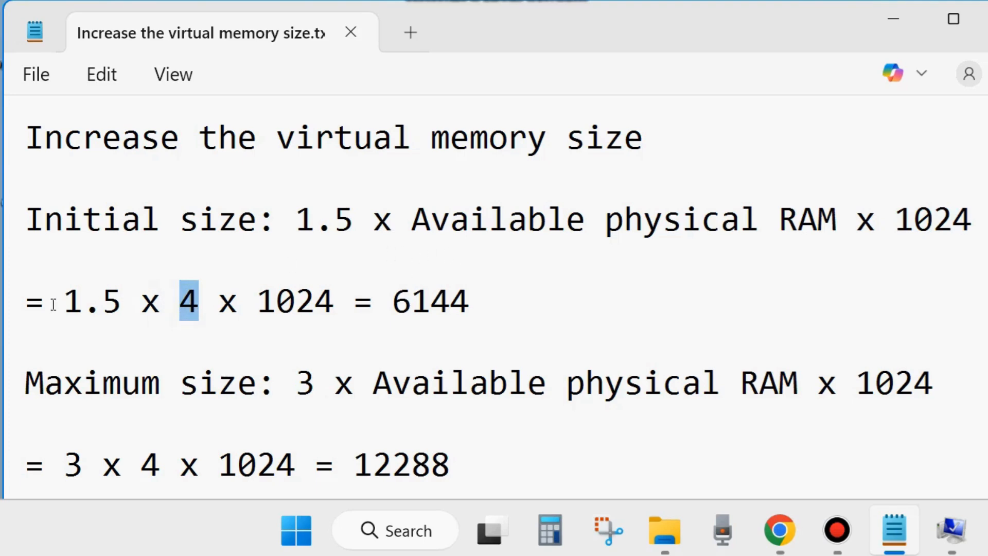
pyautogui.moveTo(53, 305); pyautogui.dragTo(119, 298)
pyautogui.moveTo(185, 305); pyautogui.dragTo(469, 309)
pyautogui.click(436, 306)
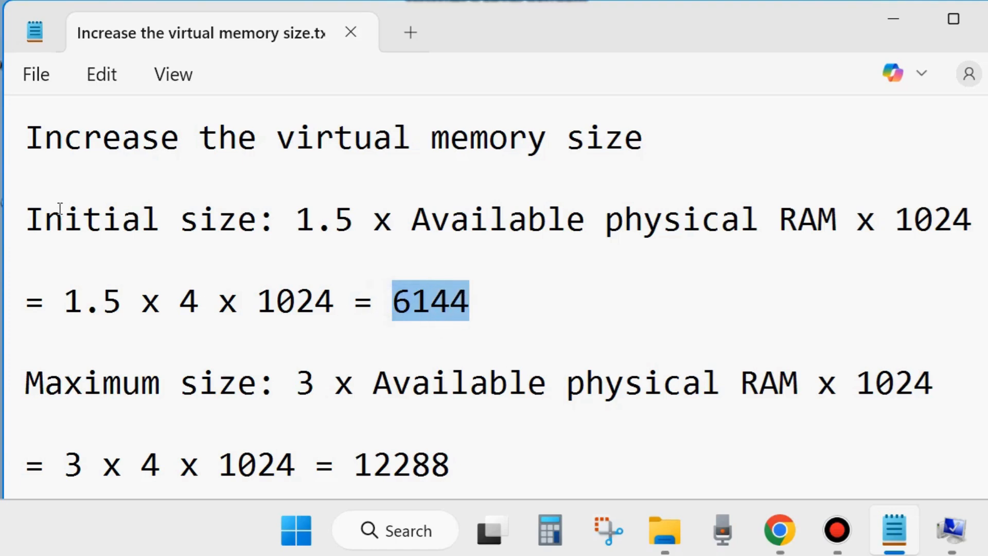
pyautogui.moveTo(30, 215); pyautogui.dragTo(257, 221)
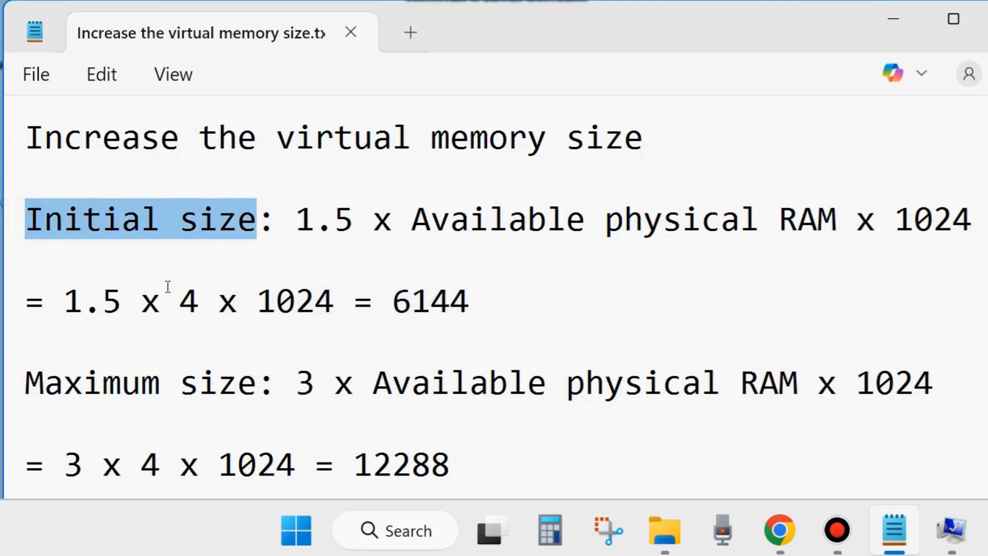
pyautogui.doubleClick(186, 313)
pyautogui.click(390, 332)
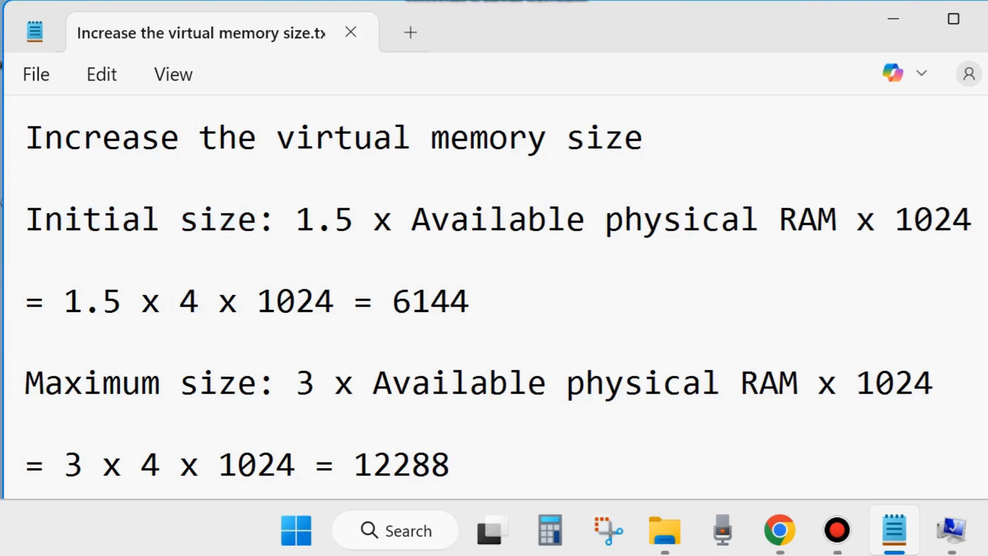
# - Return to the Virtual Memory dialog and set the initial size for drive C: to 6144 MB
pyautogui.click(893, 21)
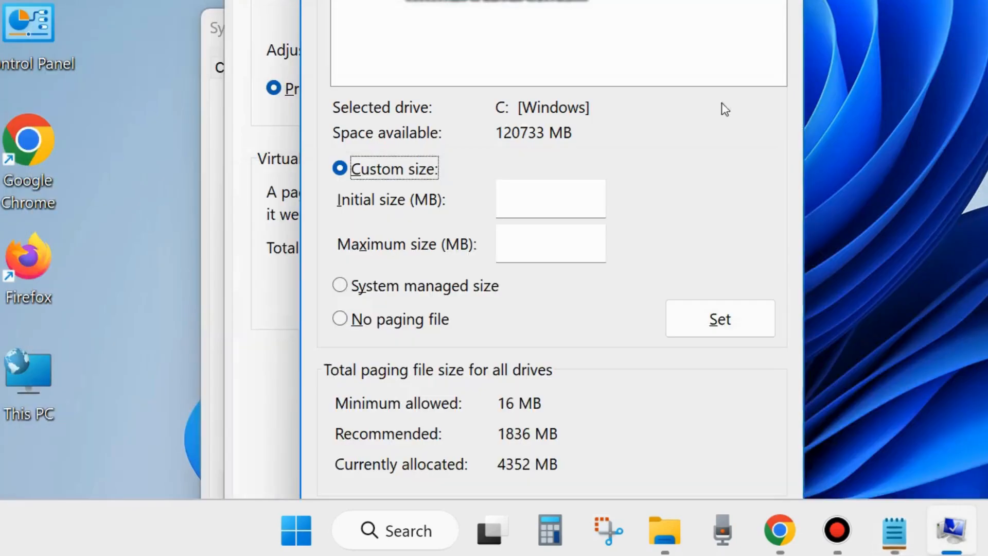
pyautogui.click(539, 189)
pyautogui.write('6144')
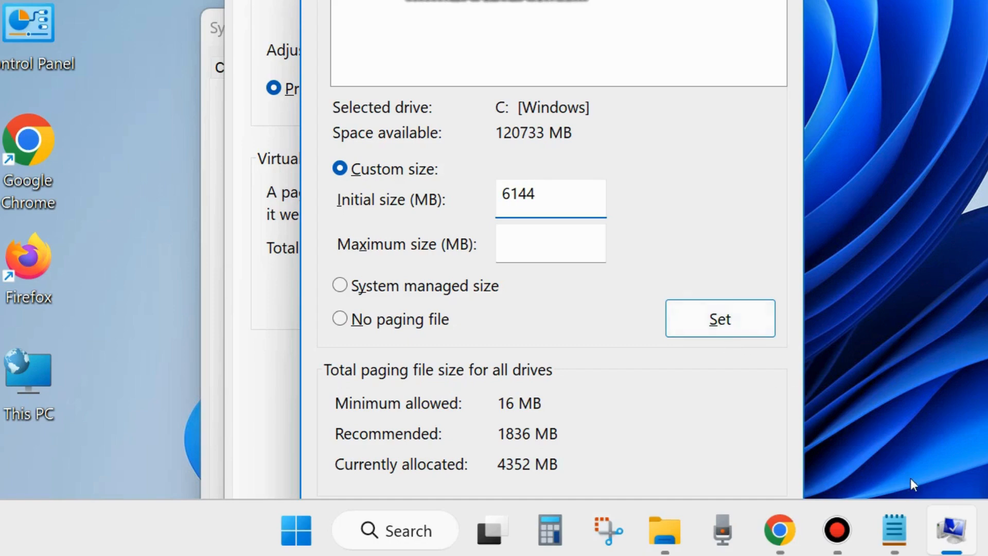
# - Switch back to the Notepad note and examine how the maximum size is calculated, comparing its multiplier with the initial size's
pyautogui.click(894, 530)
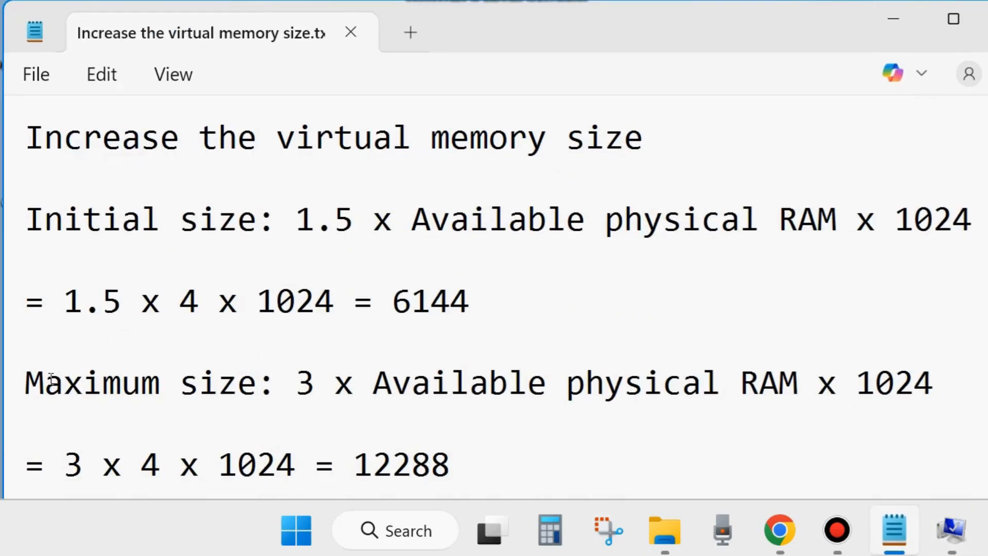
pyautogui.moveTo(492, 36); pyautogui.dragTo(491, 0)
pyautogui.moveTo(297, 214); pyautogui.dragTo(316, 244)
pyautogui.moveTo(293, 45); pyautogui.dragTo(332, 47)
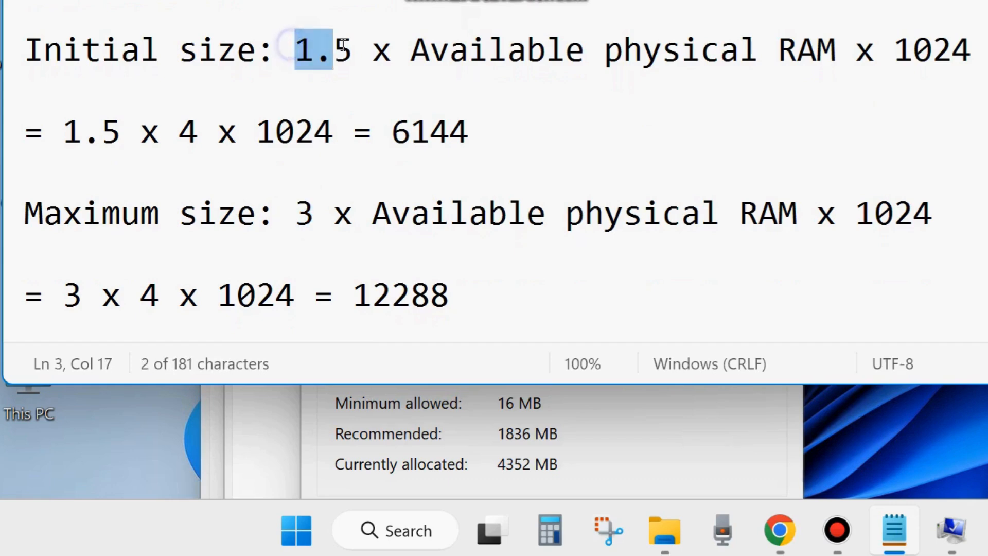
pyautogui.moveTo(294, 221); pyautogui.dragTo(313, 221)
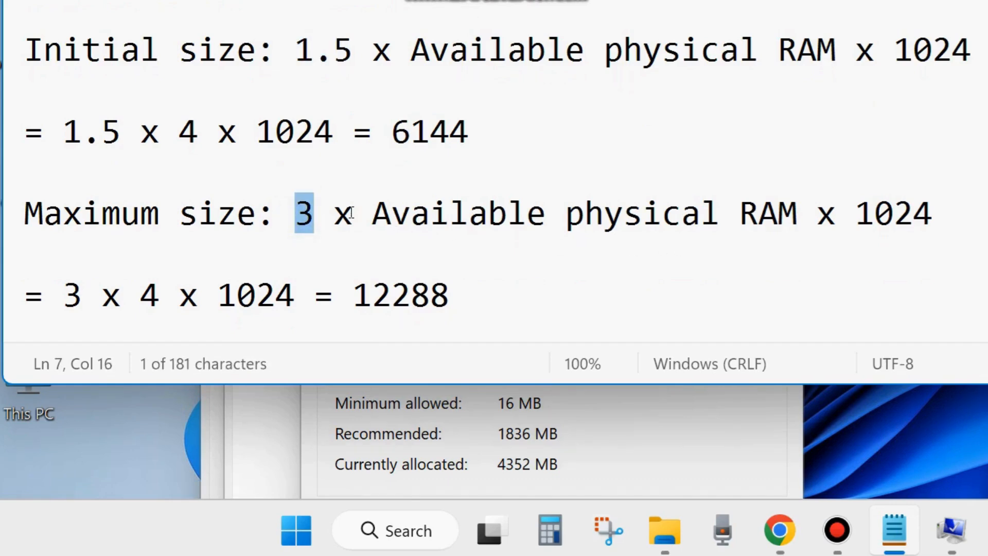
pyautogui.moveTo(373, 214); pyautogui.dragTo(941, 211)
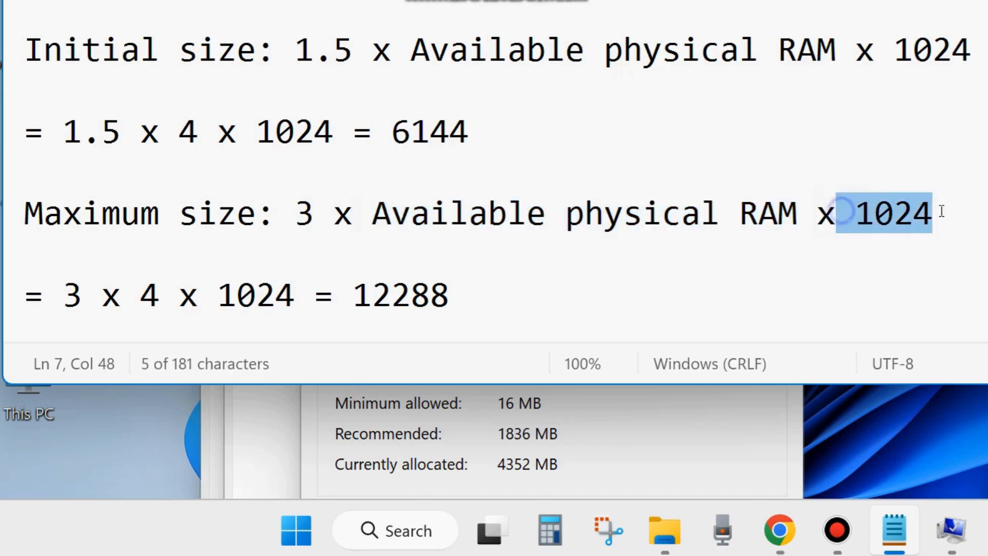
pyautogui.moveTo(62, 307); pyautogui.dragTo(85, 305)
pyautogui.doubleClick(137, 297)
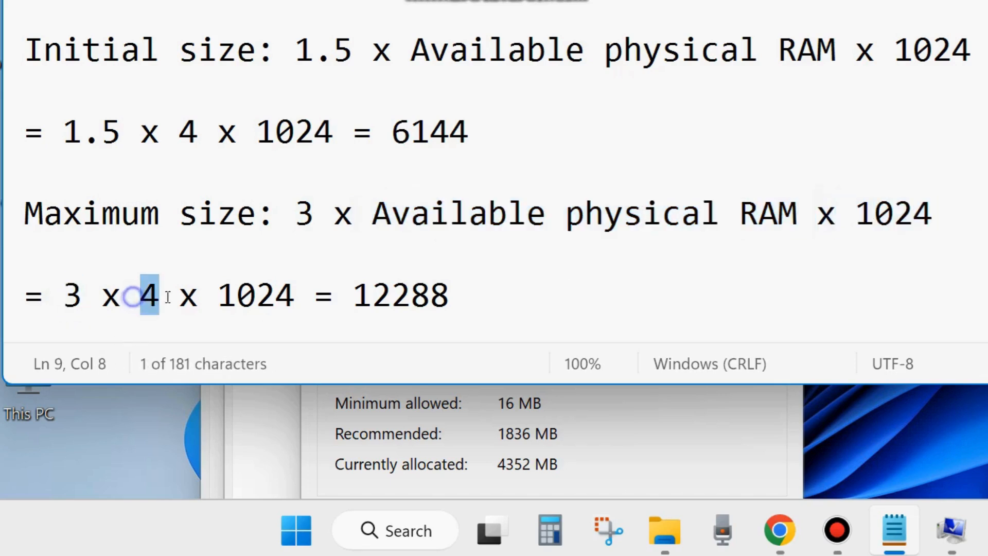
pyautogui.doubleClick(222, 288)
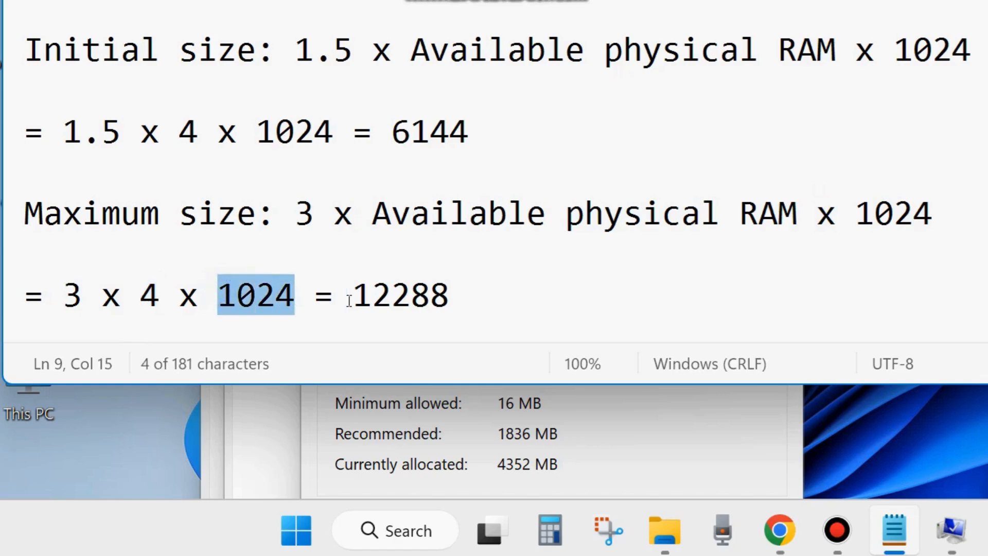
pyautogui.moveTo(351, 296); pyautogui.dragTo(465, 301)
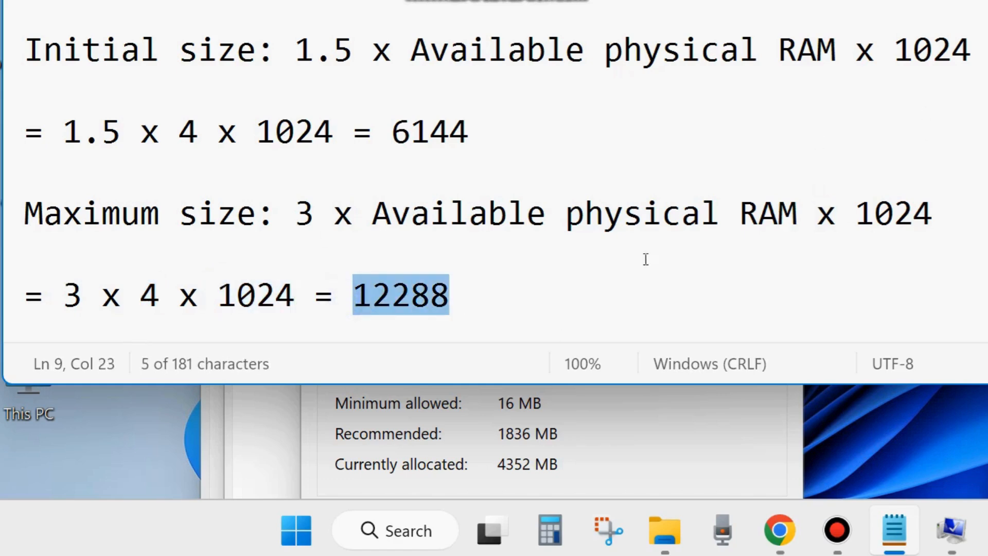
pyautogui.tripleClick(21, 215)
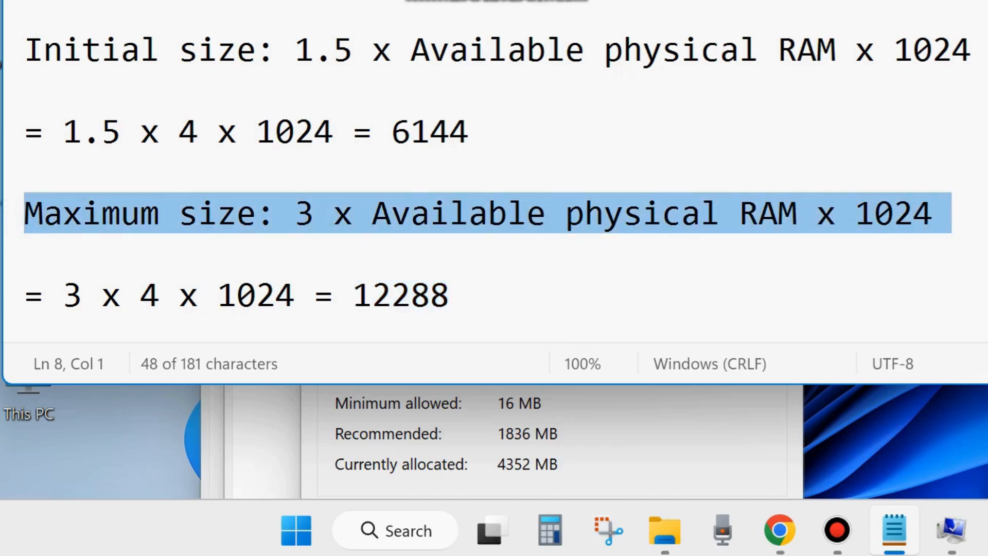
# - Set drive C:'s maximum paging file size to 12288 MB and close the Virtual Memory, Performance Options and System Properties windows
pyautogui.press('super+Down')
pyautogui.click(532, 246)
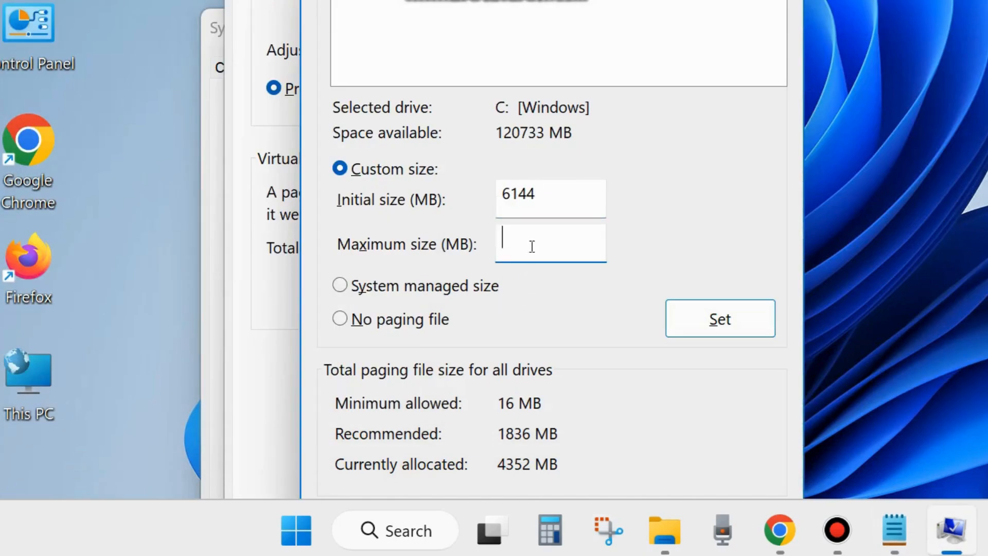
pyautogui.write('12288')
pyautogui.press('Escape')
pyautogui.press('Escape')
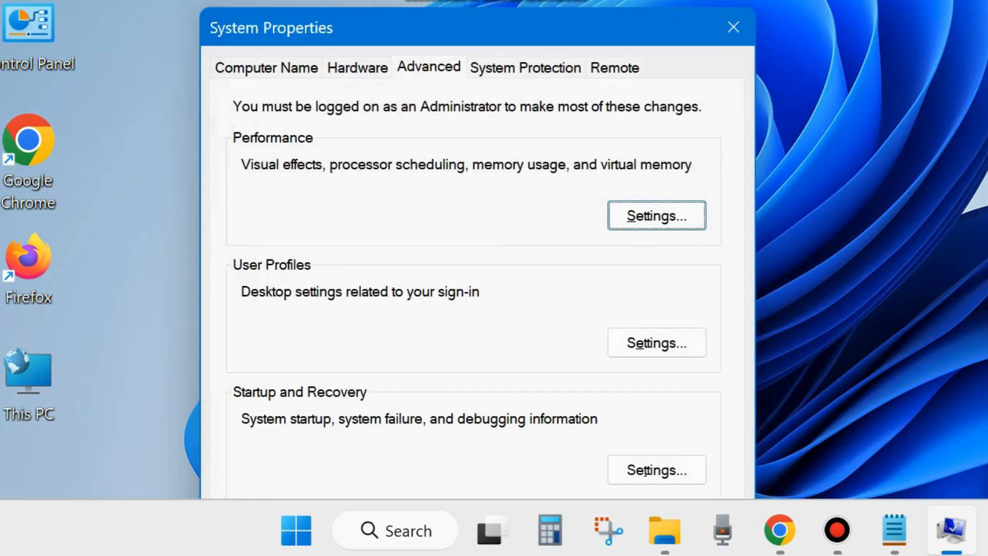
pyautogui.click(739, 38)
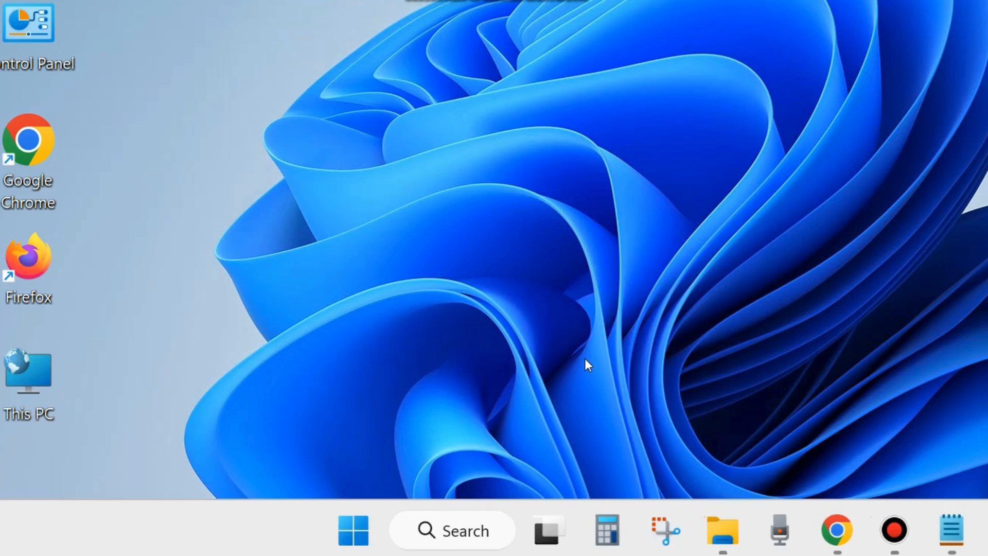
# - Launch Google Chrome, move its window fully into view and open the browser's Settings page
pyautogui.doubleClick(31, 141)
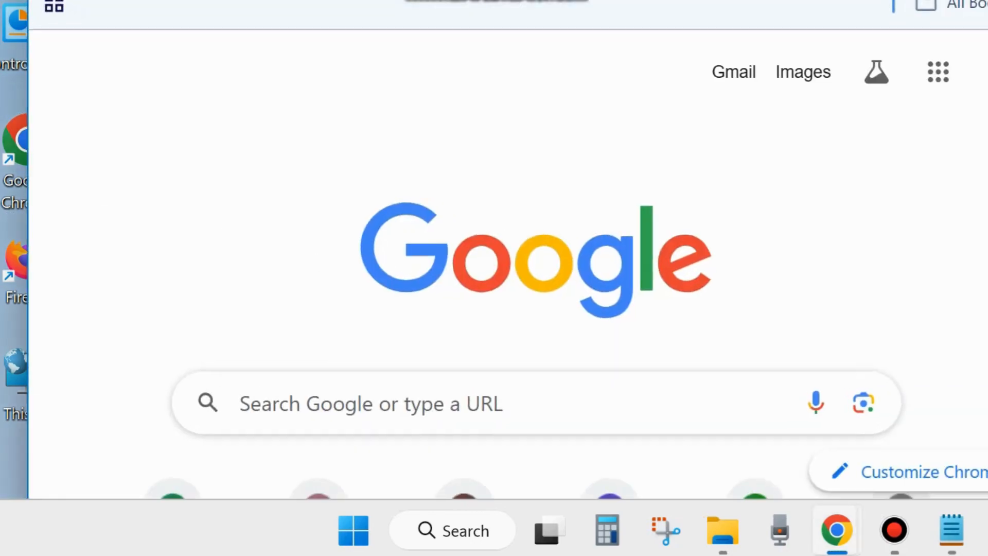
pyautogui.moveTo(623, 0); pyautogui.dragTo(542, 37)
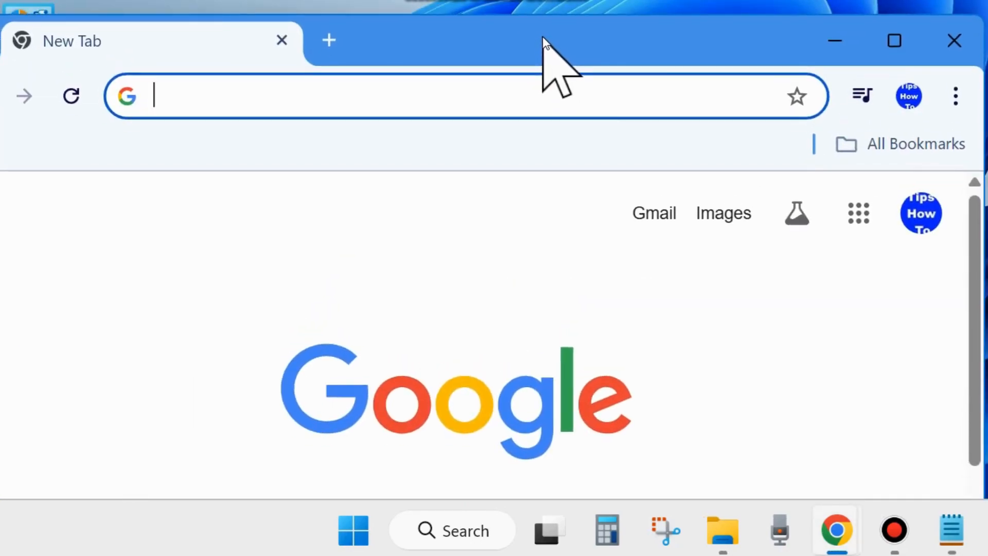
pyautogui.click(955, 103)
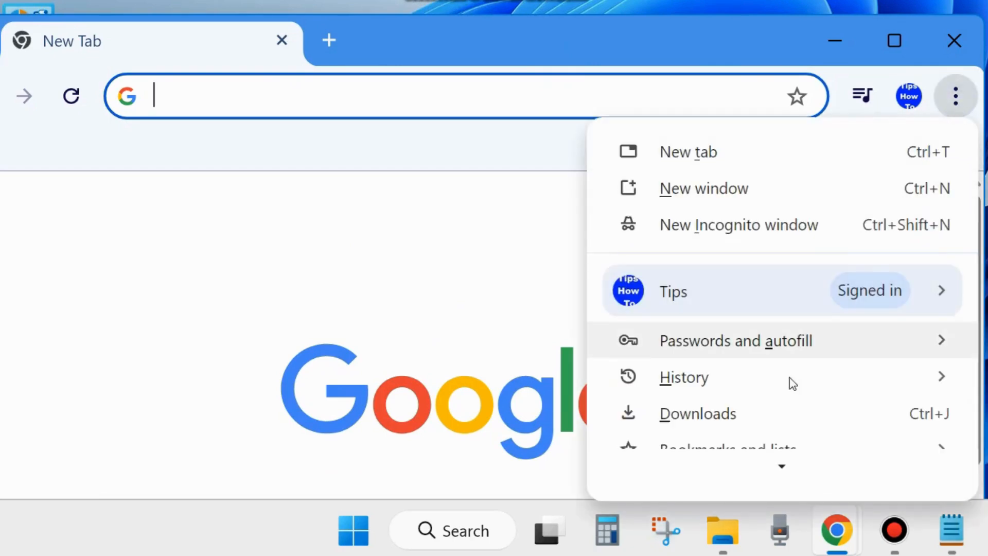
pyautogui.scroll(-2, 776, 442)
pyautogui.scroll(-5, 775, 450)
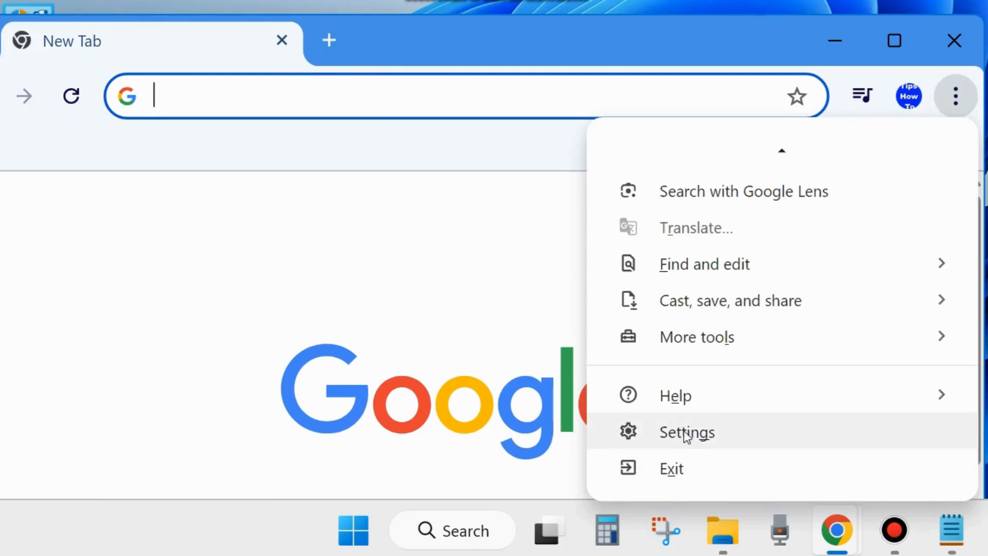
pyautogui.click(687, 433)
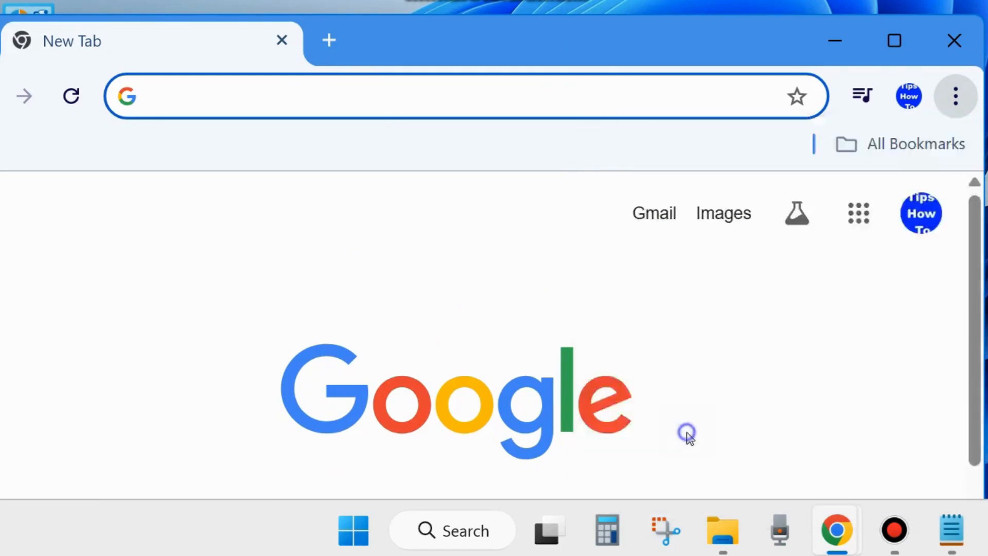
# - Turn off "Use graphics acceleration when available" in Chrome's System settings and close the browser
pyautogui.click(1, 164)
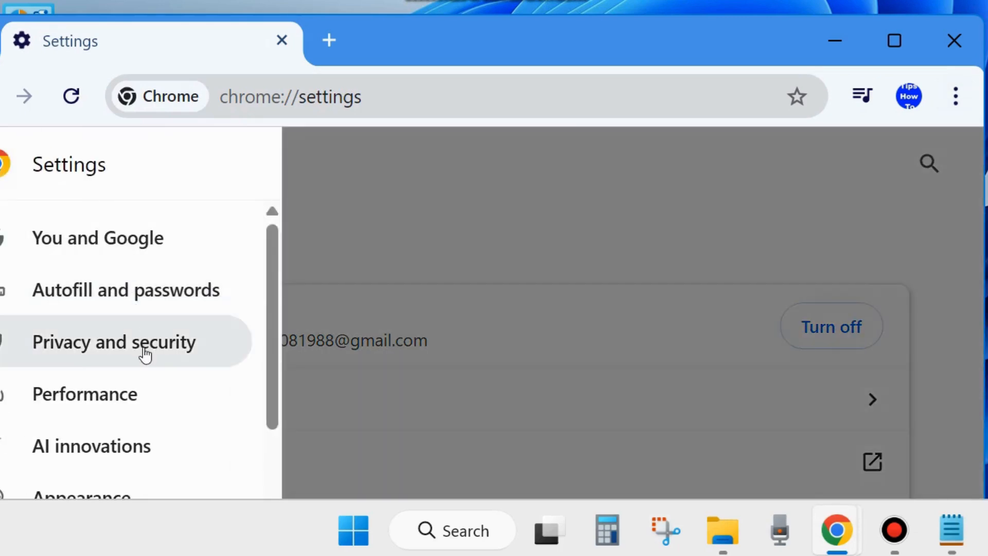
pyautogui.scroll(-5, 140, 352)
pyautogui.scroll(-3, 144, 355)
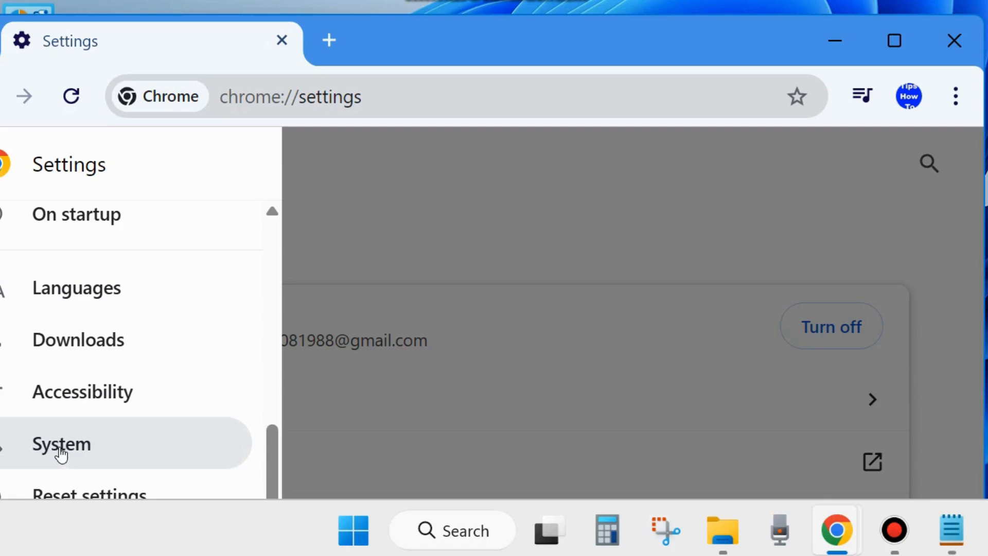
pyautogui.click(61, 453)
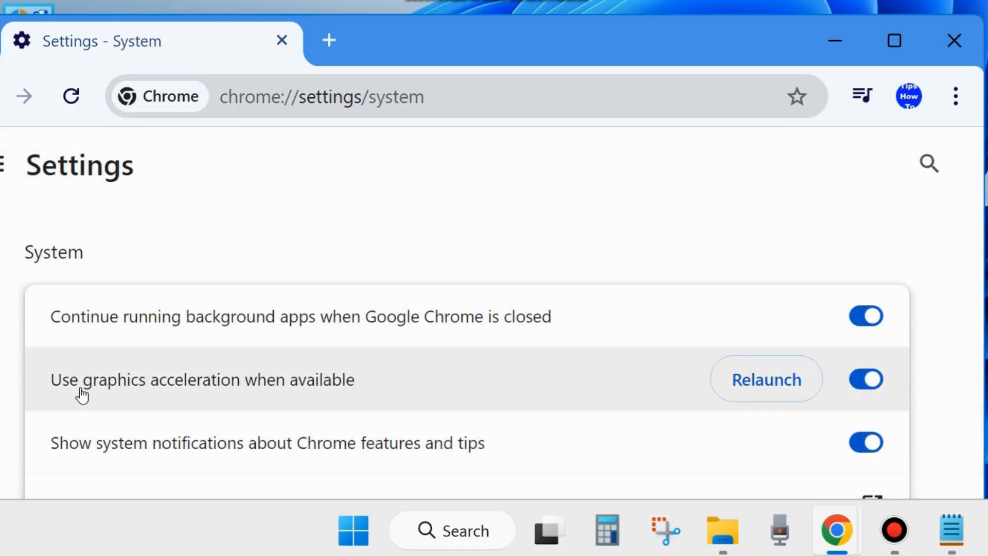
pyautogui.click(863, 387)
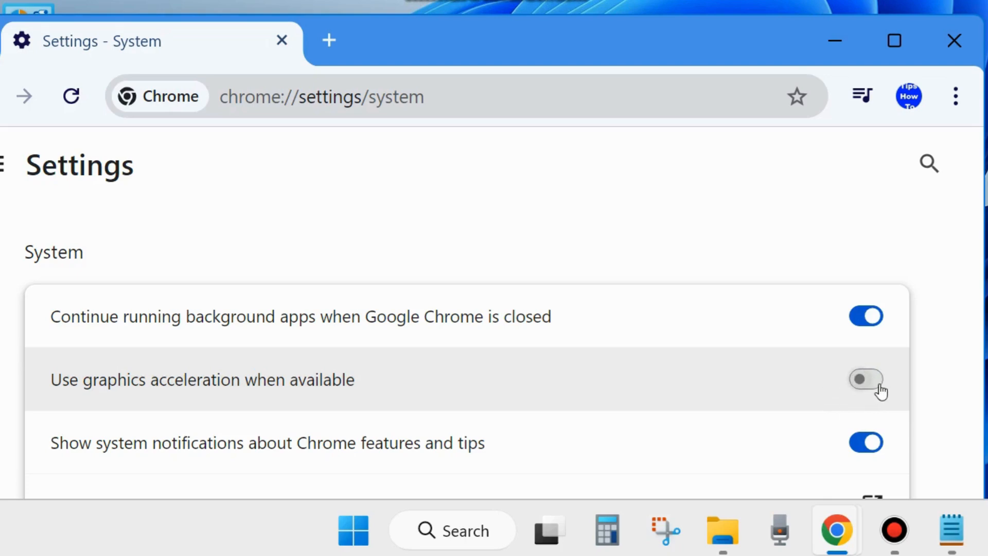
pyautogui.click(952, 42)
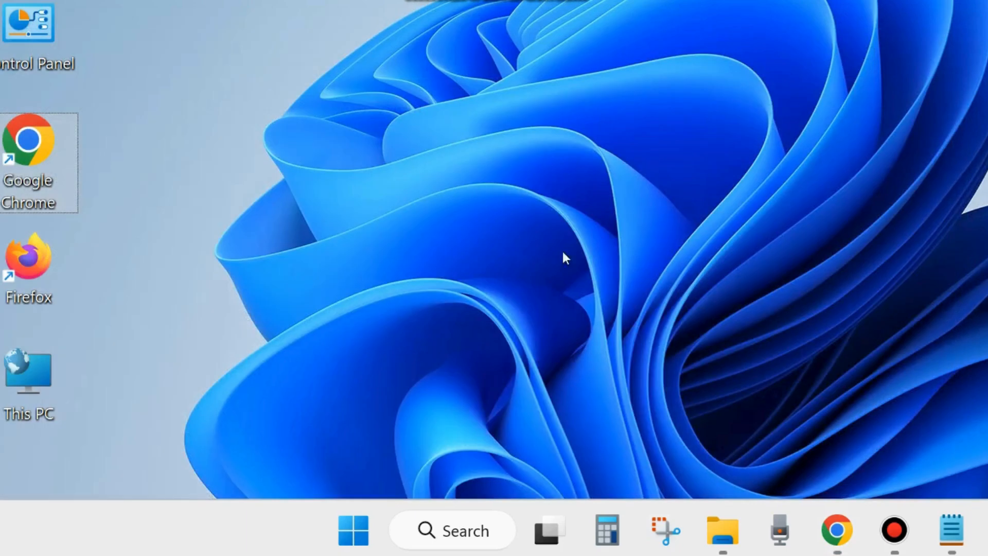
# - Look up the Restart option among the Windows shut-down choices and dismiss them without choosing one
pyautogui.rightClick(347, 525)
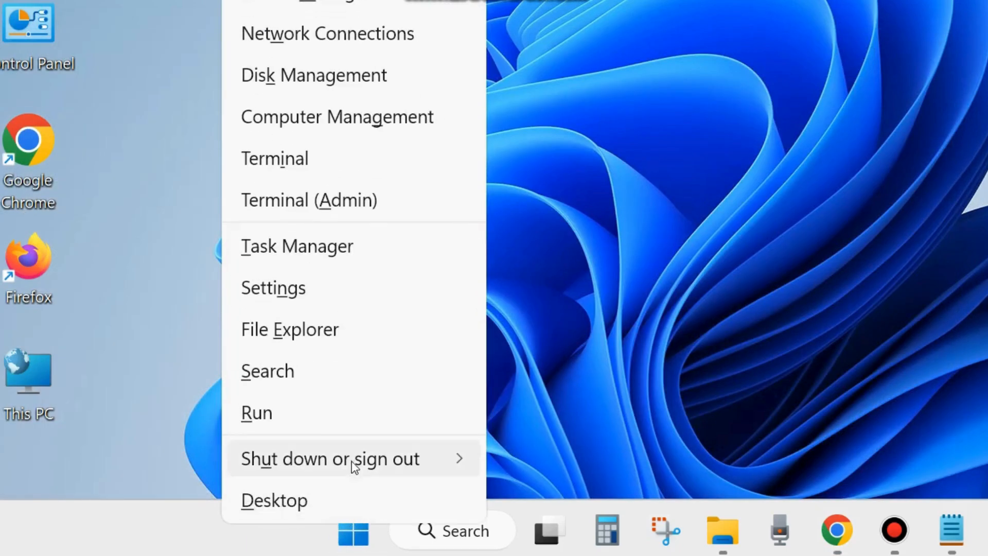
pyautogui.moveTo(354, 458)
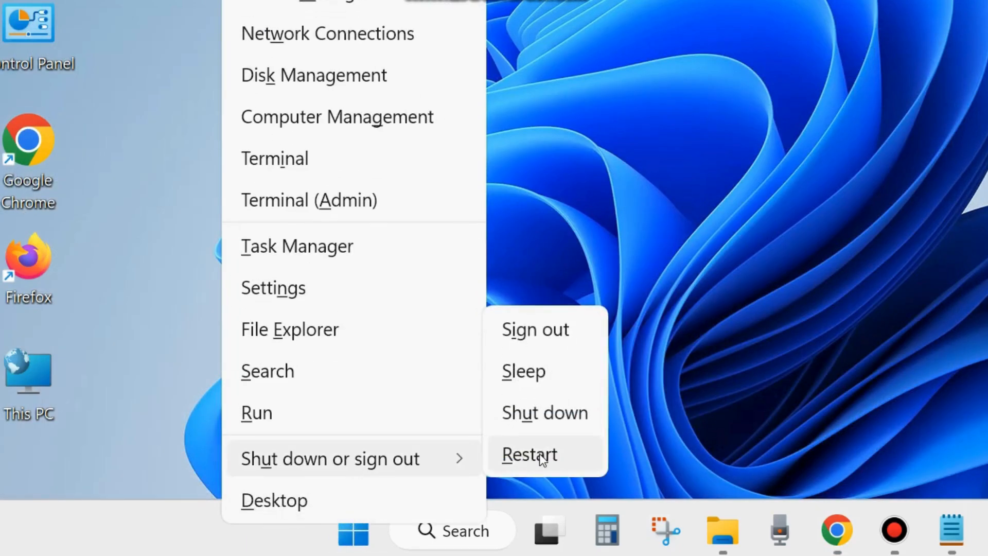
pyautogui.click(772, 190)
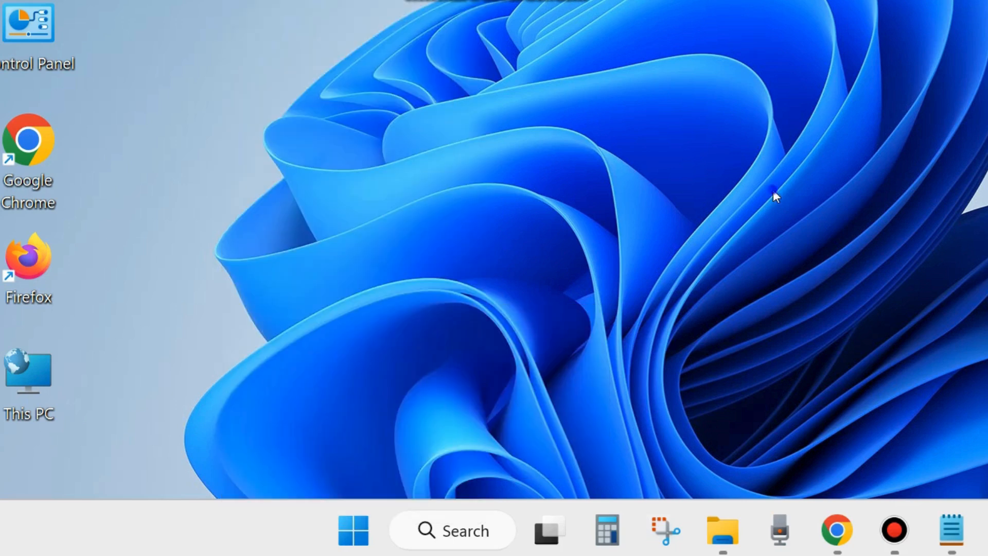